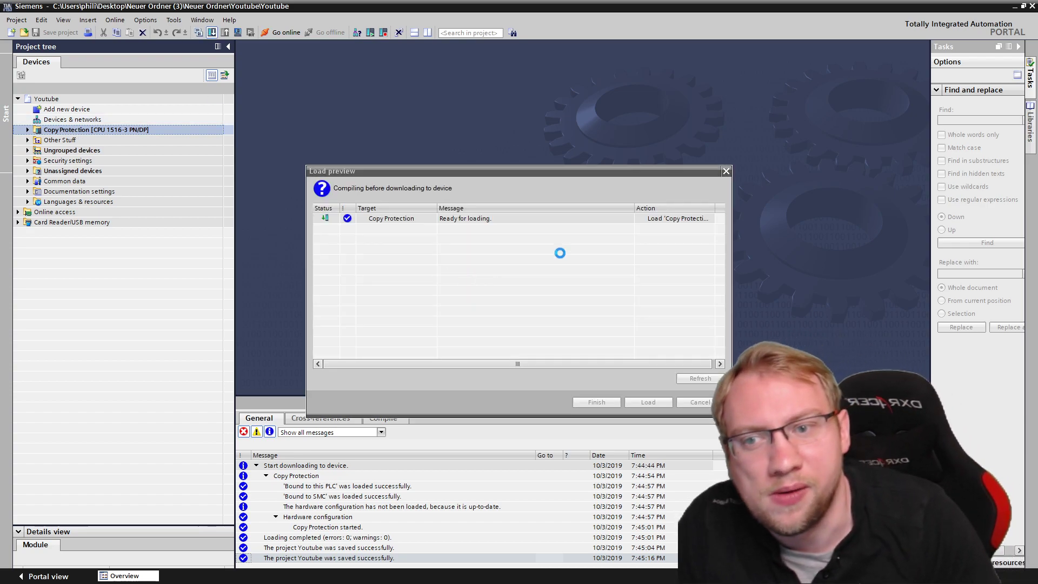
Finish the download that deletes the three example blocks, then expand the Copy Protection CPU.
click(645, 403)
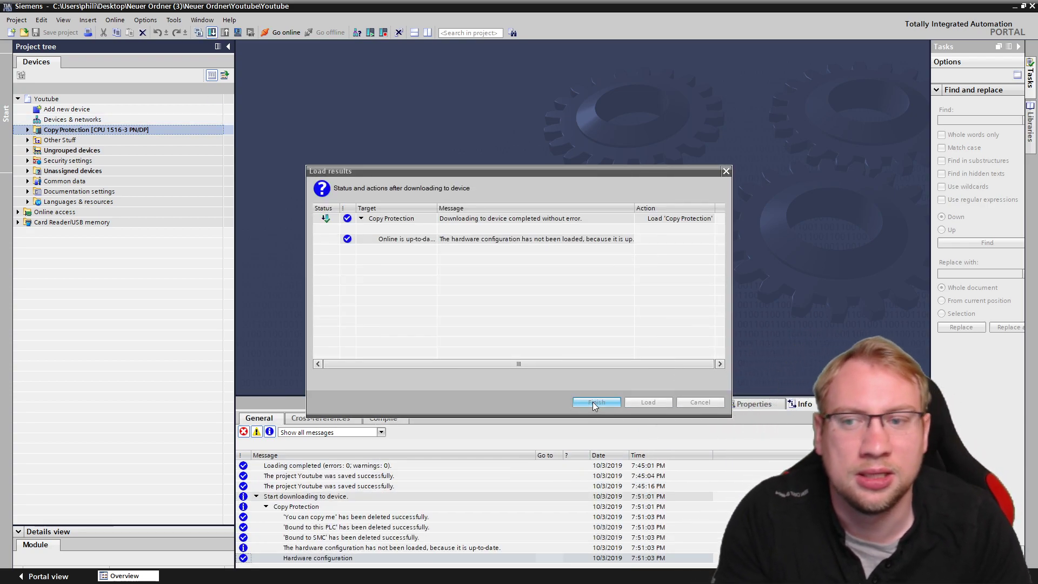
click(592, 401)
click(28, 130)
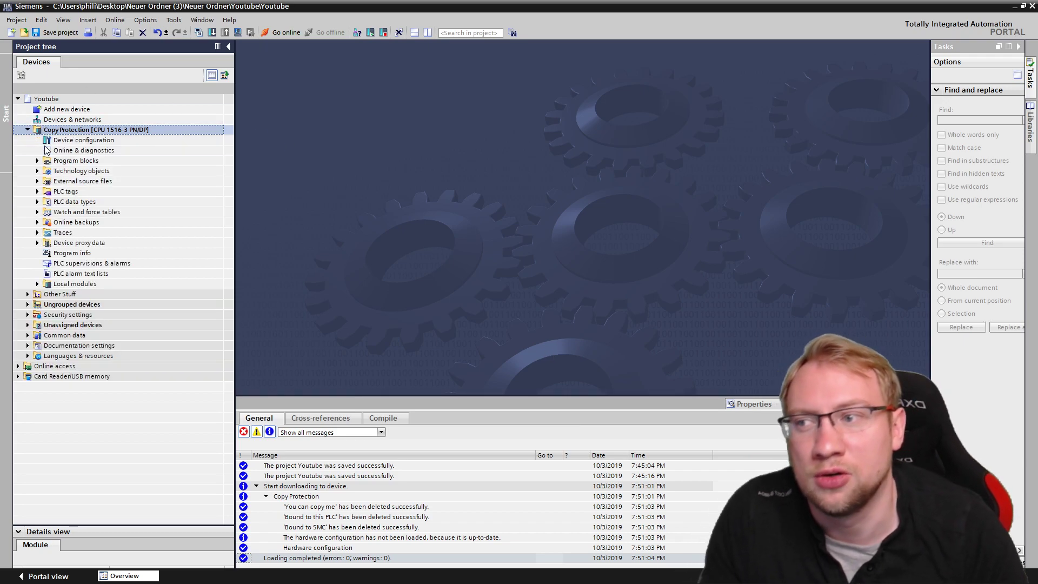
Add a new function named 'Bound to SMC' under Program blocks.
click(37, 160)
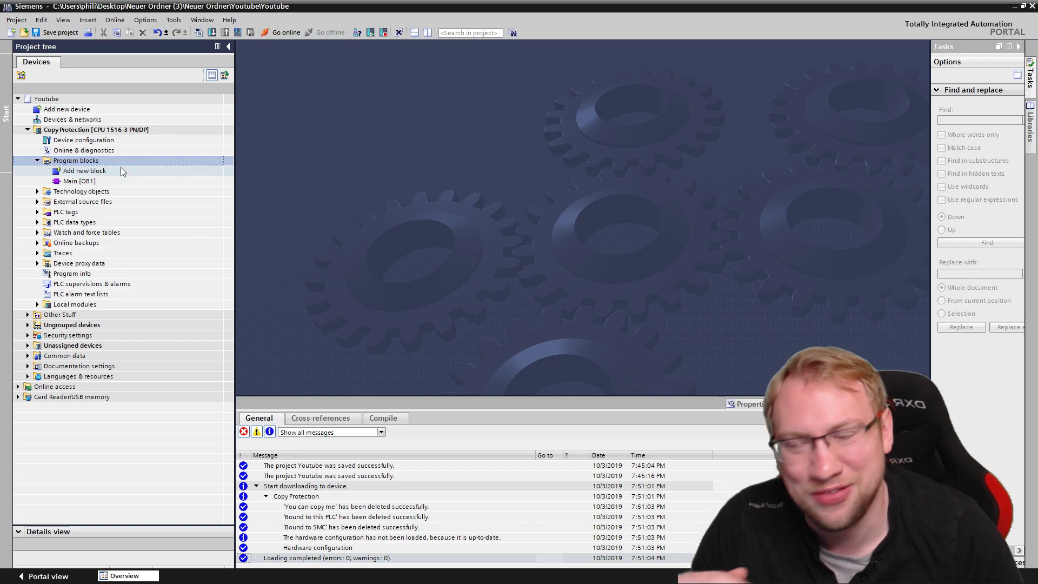
double_click(121, 168)
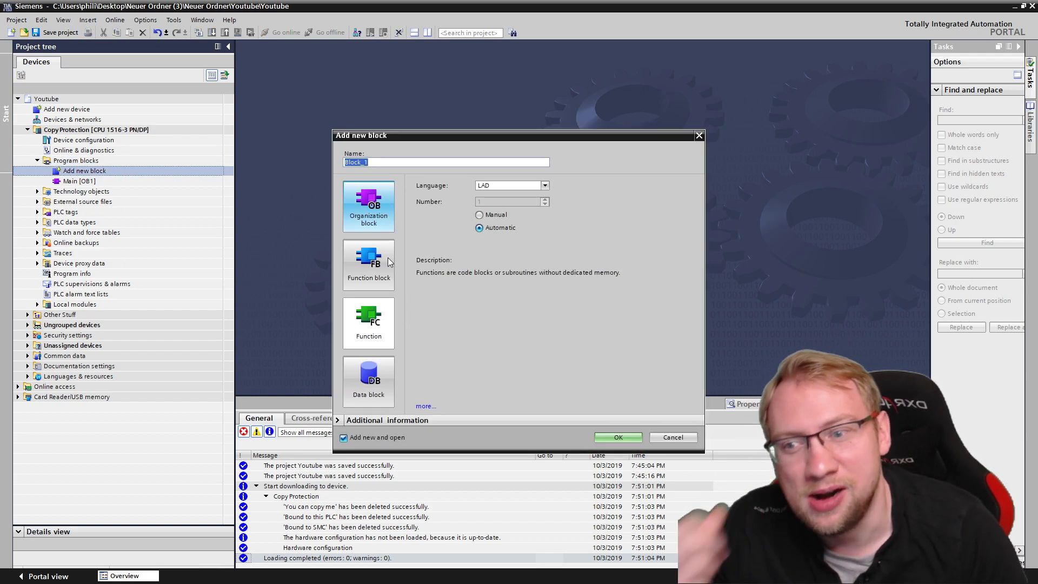
text(Boun)
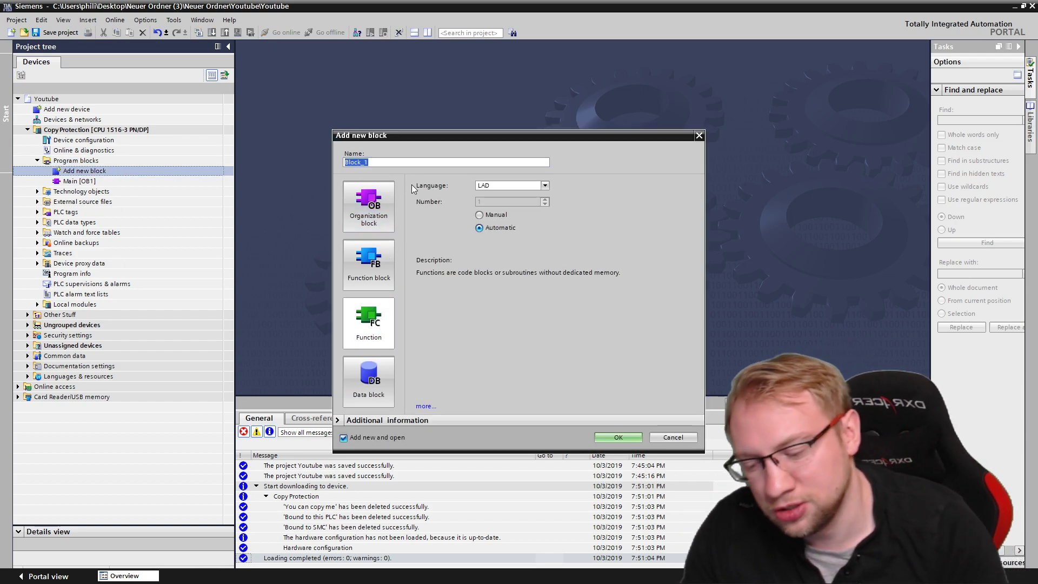
text(d to SMC)
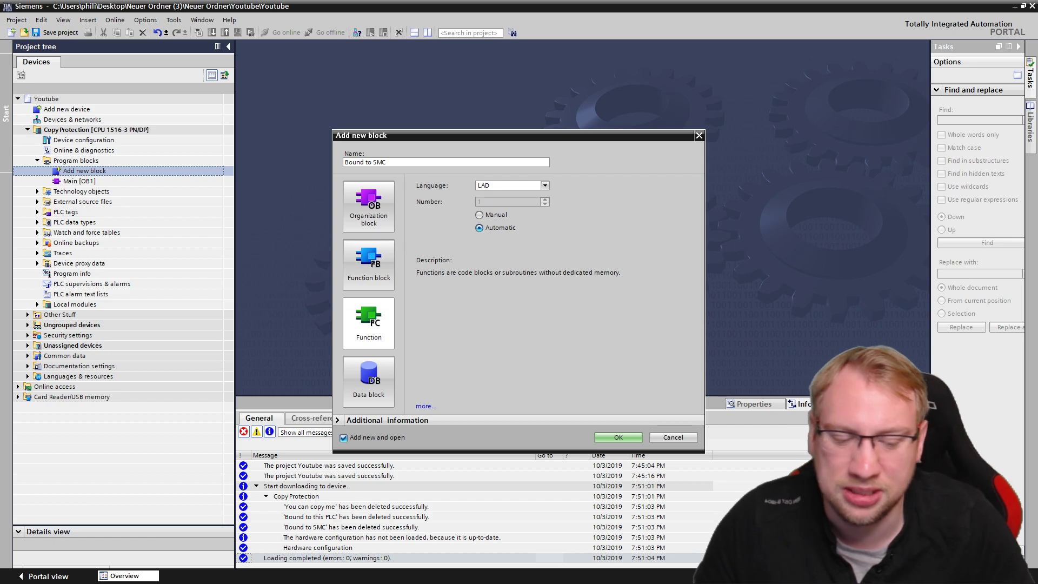
click(618, 437)
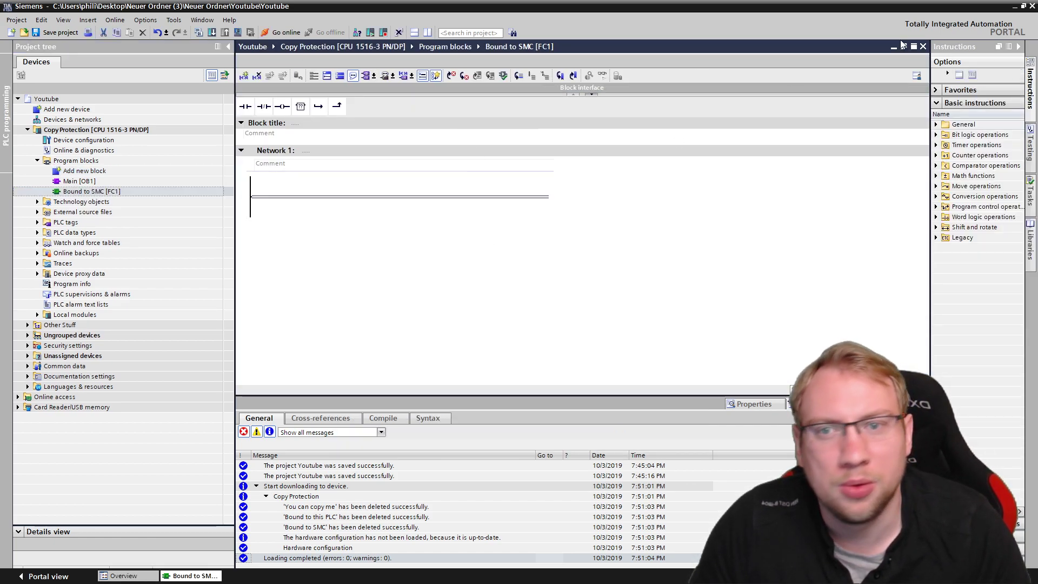
Download the project with the new Bound to SMC [FC1] to the Copy Protection CPU.
click(922, 47)
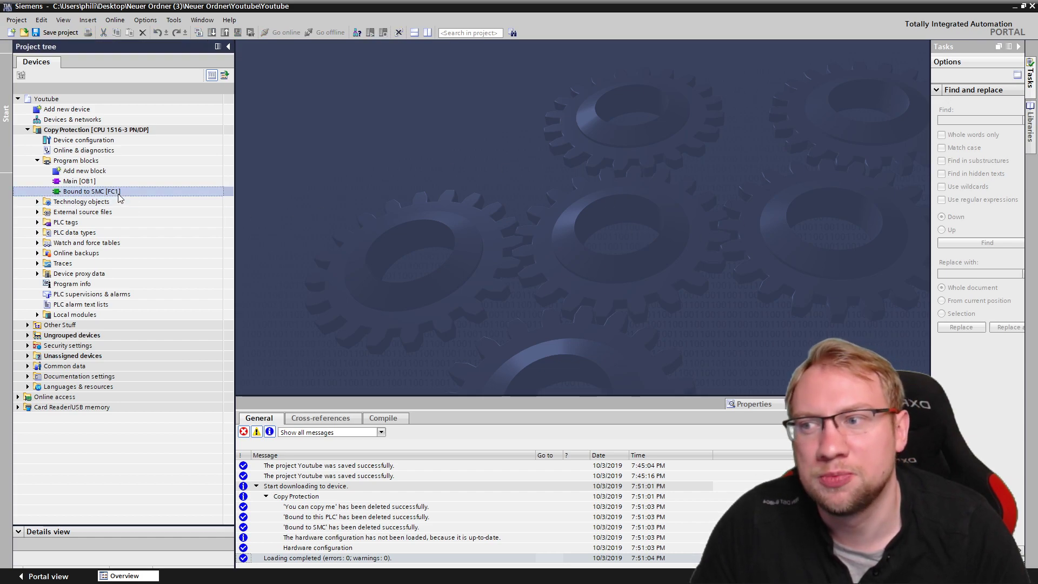
click(130, 129)
click(213, 31)
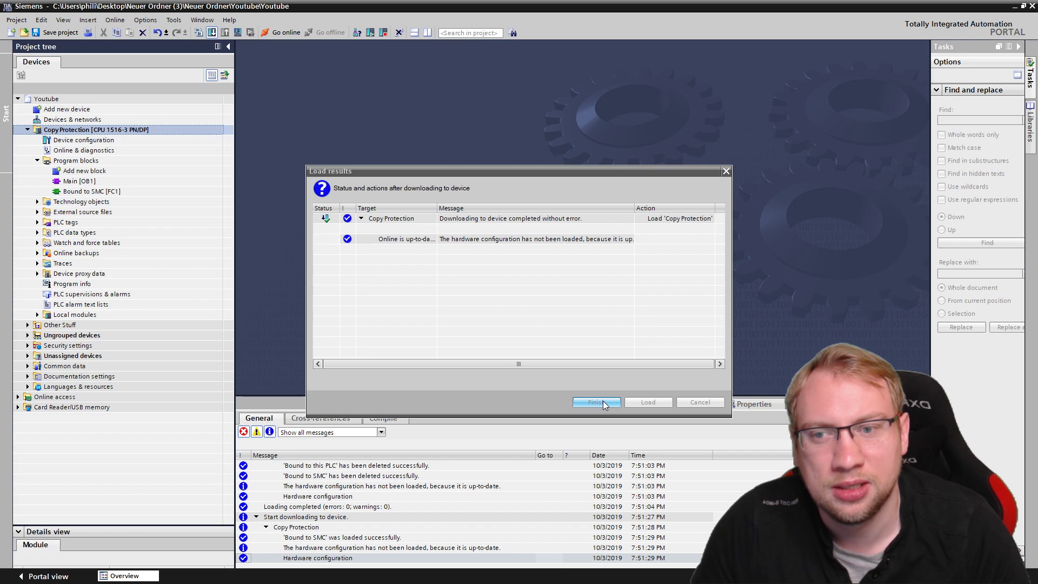
click(599, 401)
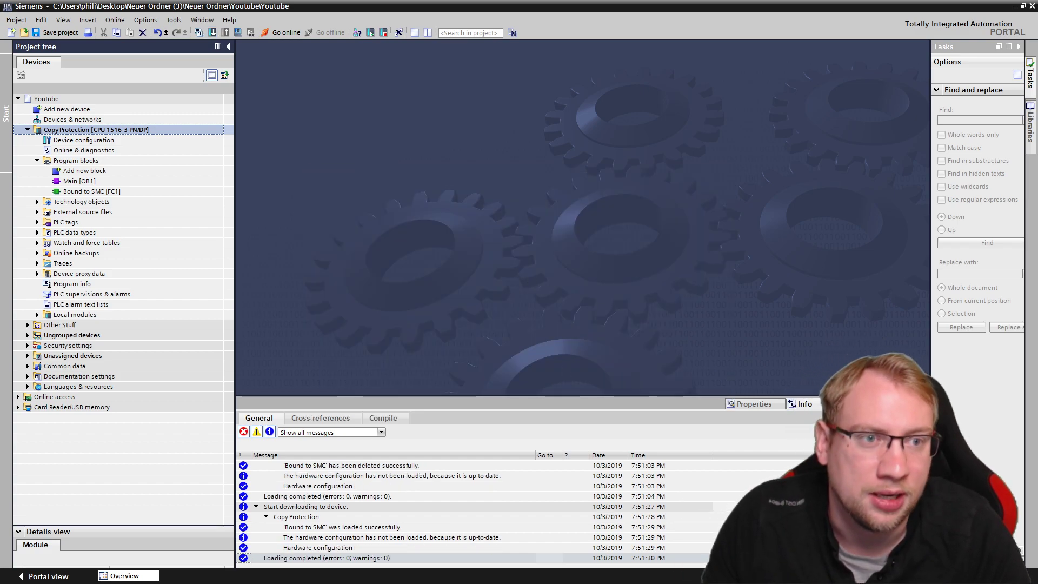
click(657, 176)
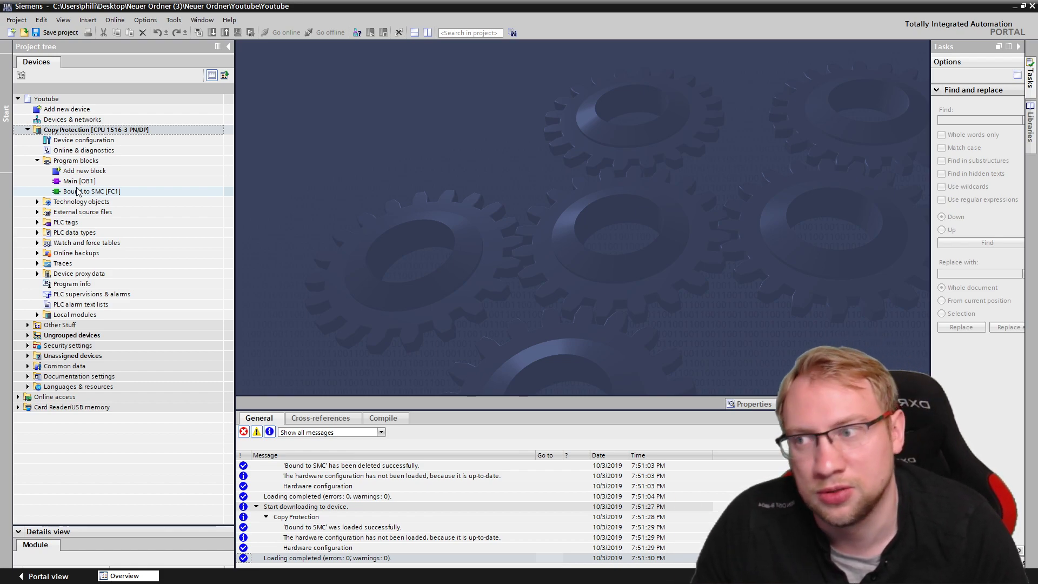
click(79, 192)
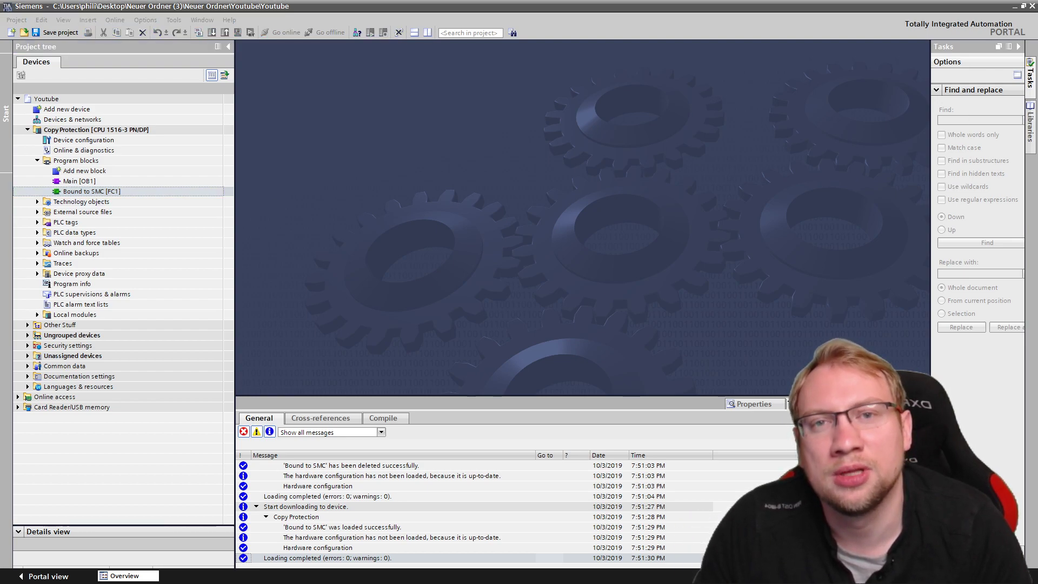
drag(966, 86, 526, 86)
drag(642, 367, 699, 473)
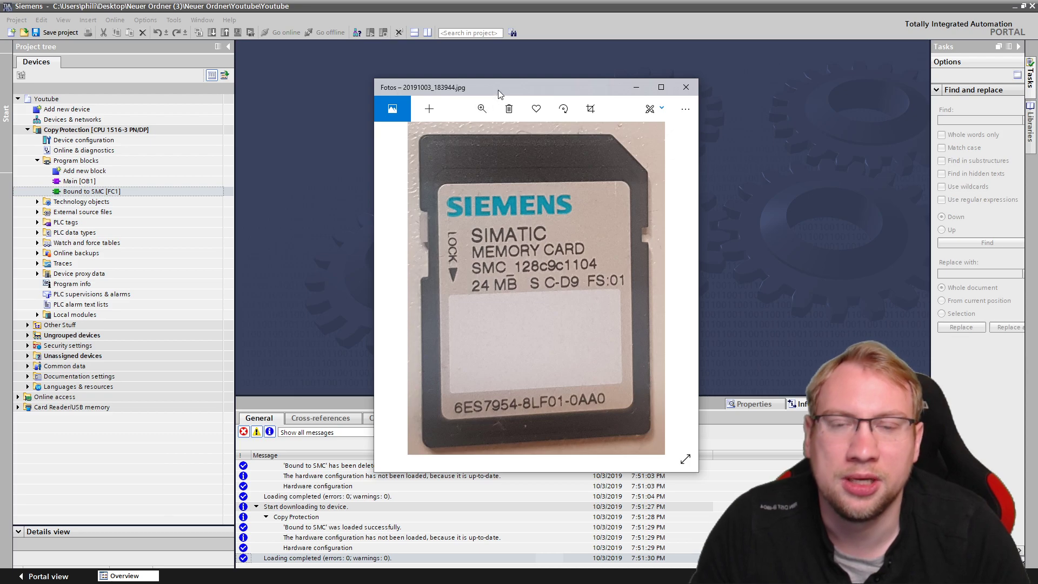
key(alt+F4)
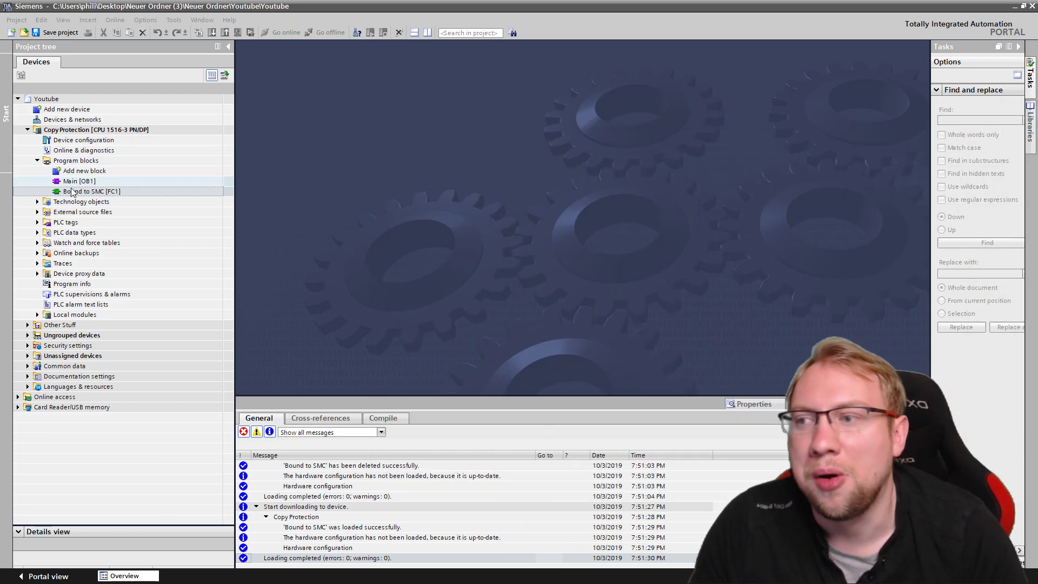
click(114, 194)
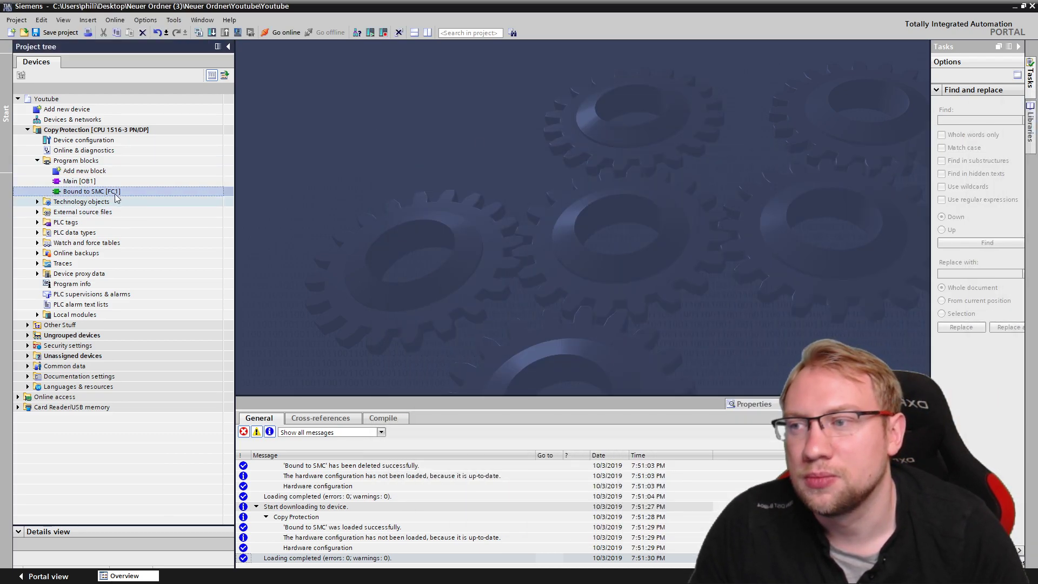
Check the Bound to SMC properties without changes and enlarge the inspector panel to show properties.
right_click(85, 193)
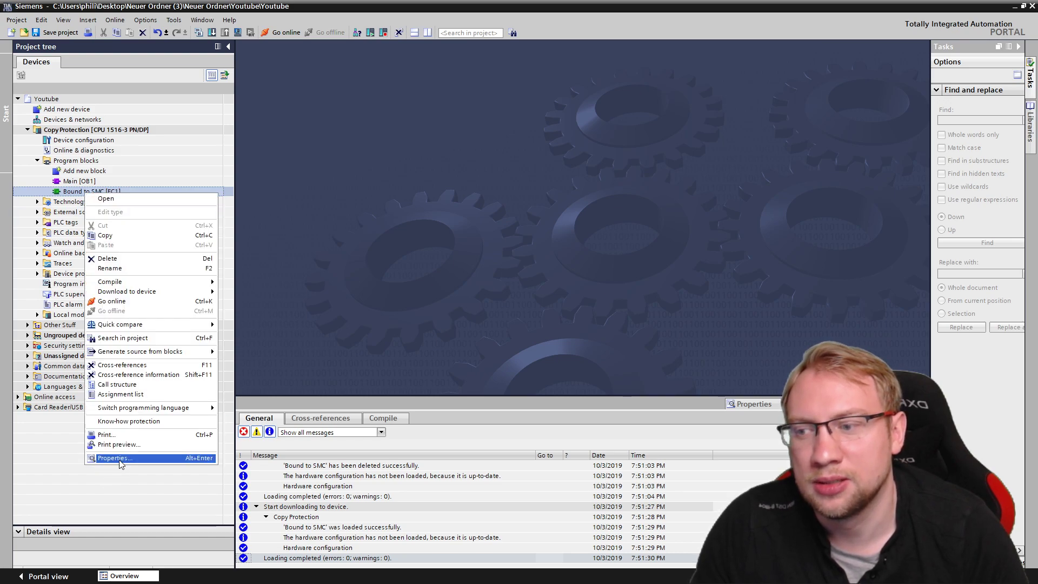
click(115, 458)
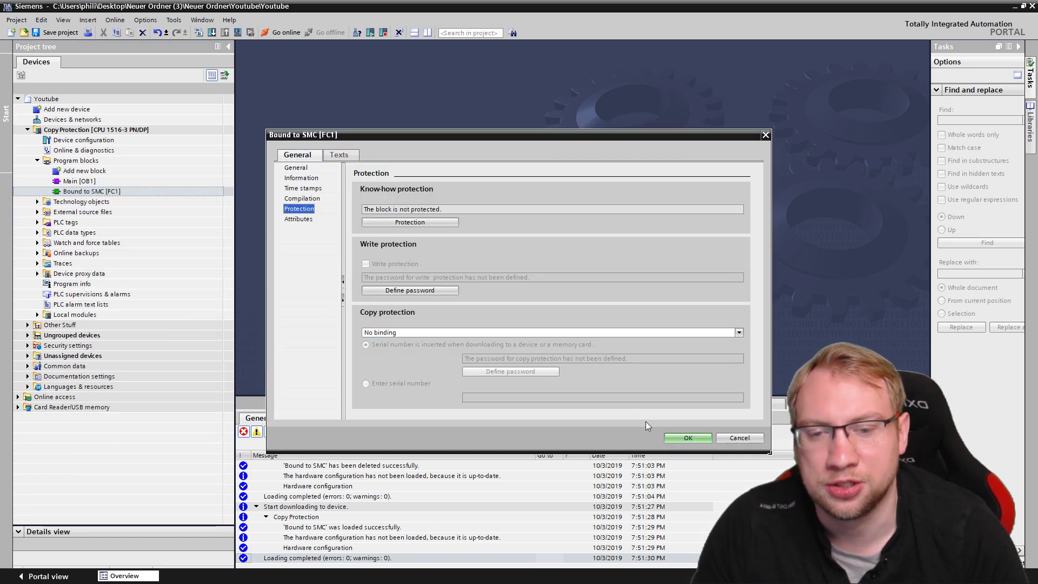
click(735, 436)
drag(268, 397, 594, 230)
click(740, 238)
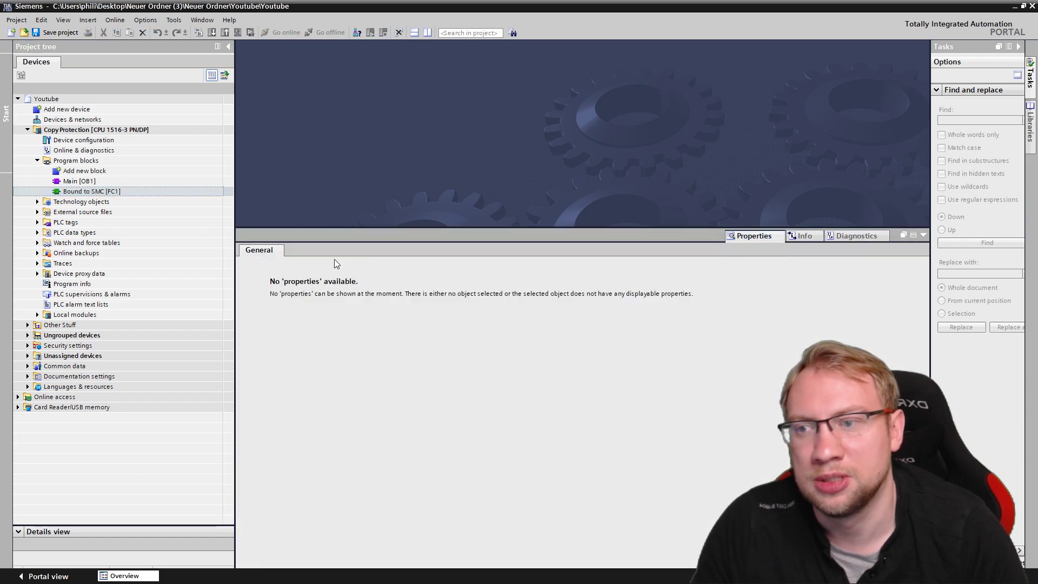
Open Bound to SMC [FC1] to view its protection settings (No binding), then close the editor.
double_click(103, 191)
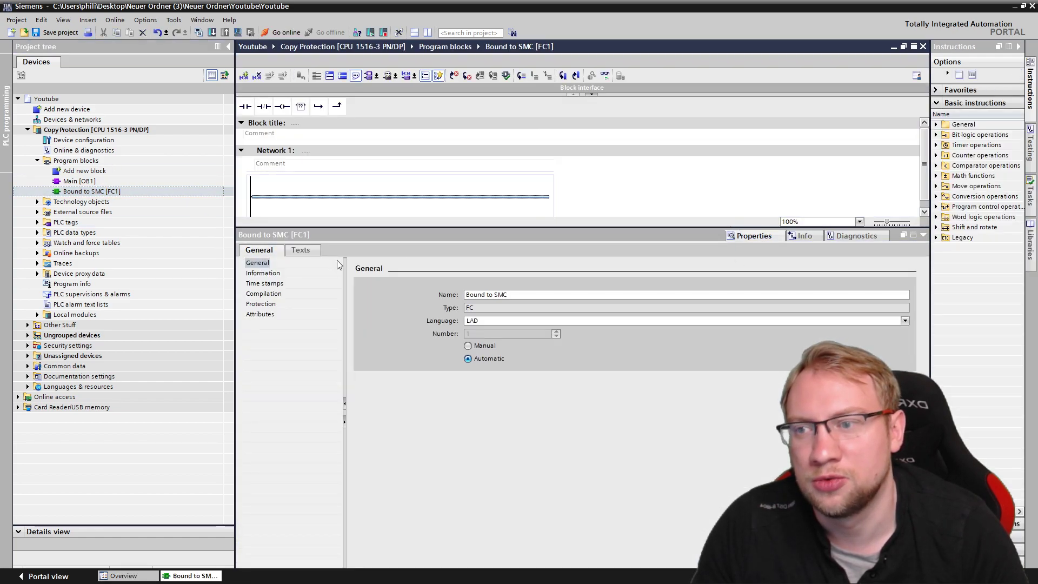
click(260, 304)
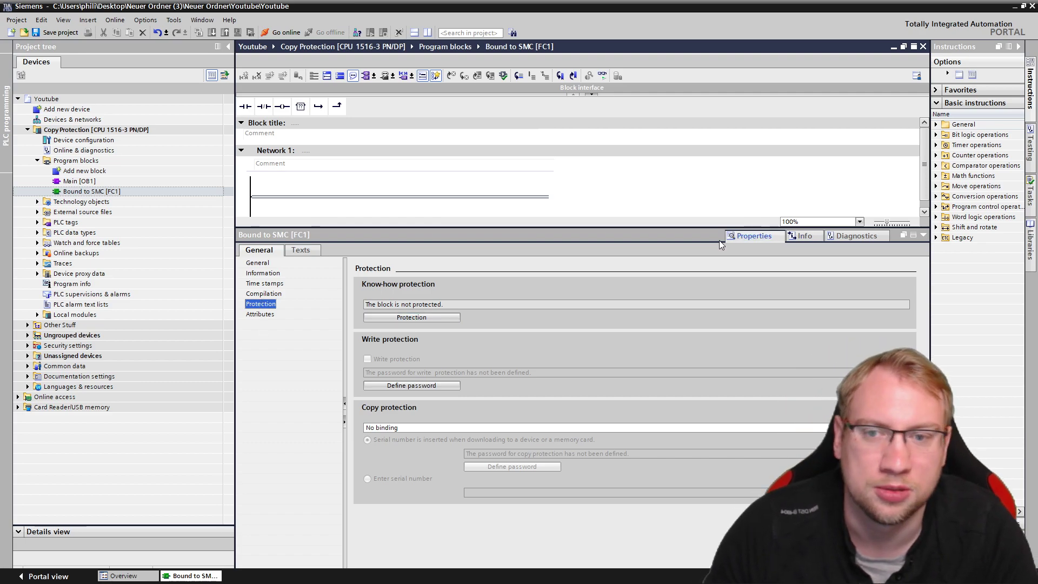
drag(657, 228, 656, 401)
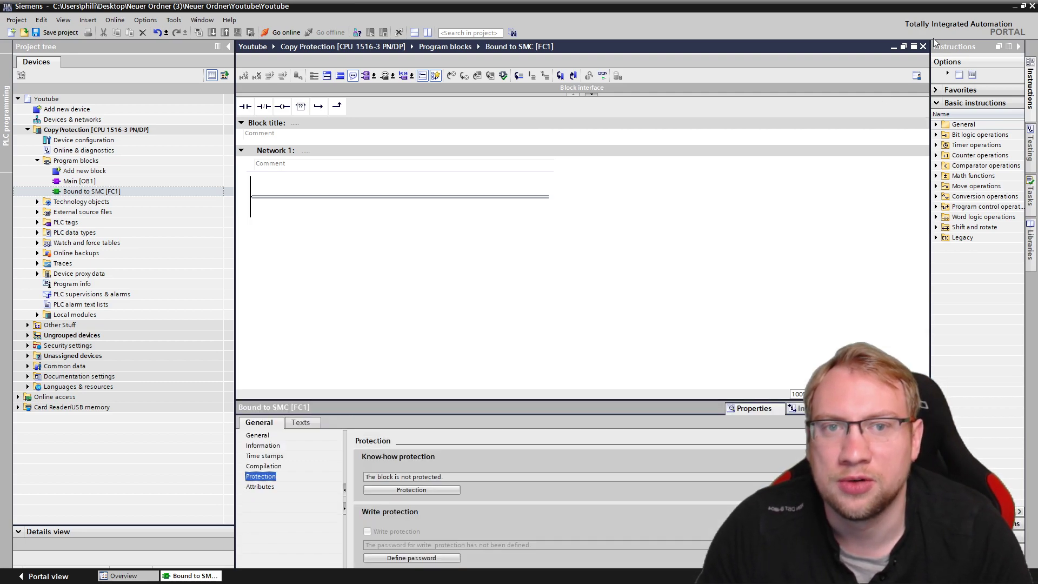
click(923, 46)
right_click(161, 192)
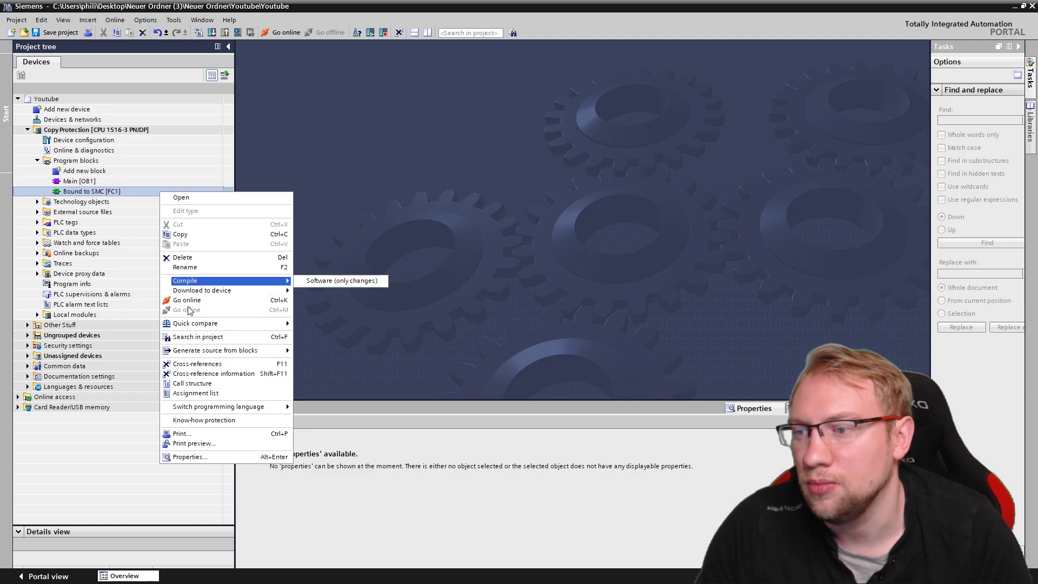
Bind Bound to SMC [FC1] copy protection to the memory card serial number, inserted when downloading.
click(198, 457)
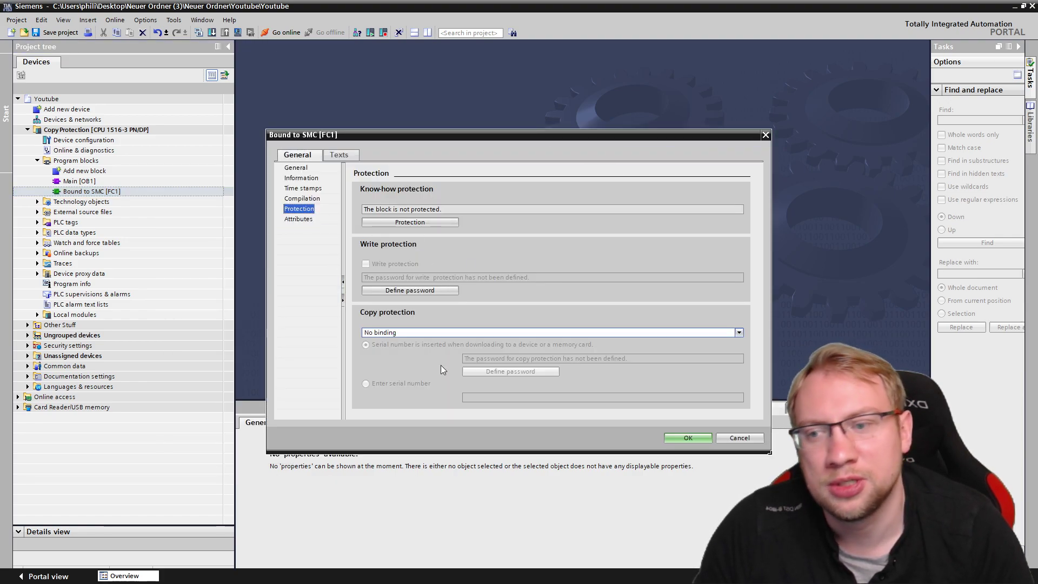
click(396, 333)
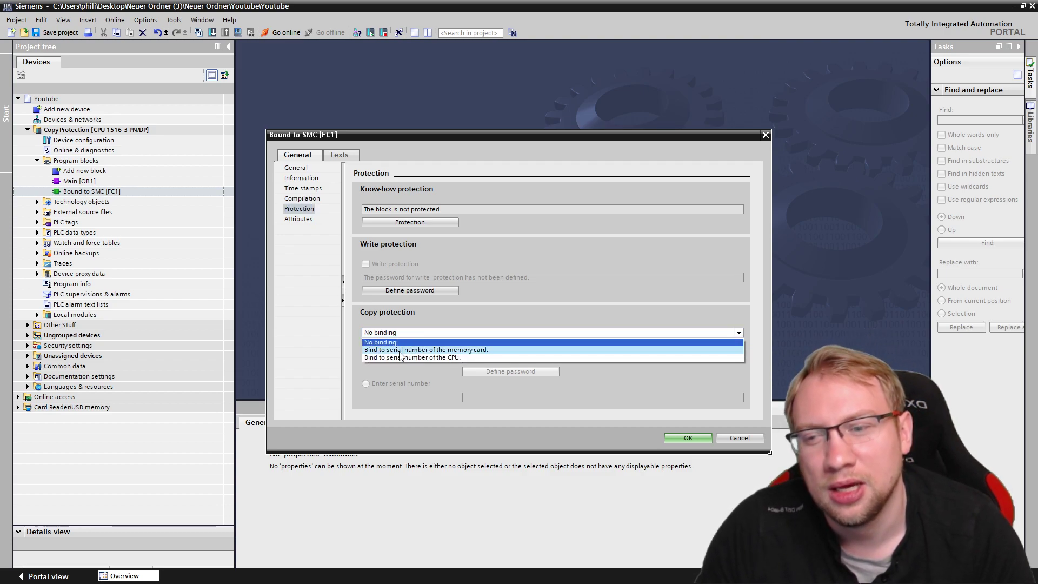
click(402, 350)
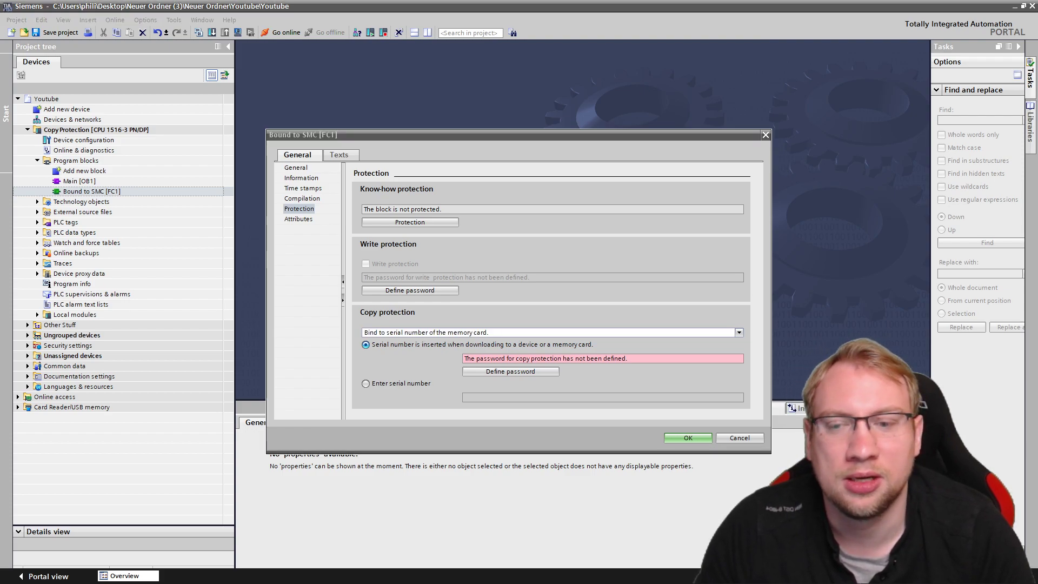
click(366, 383)
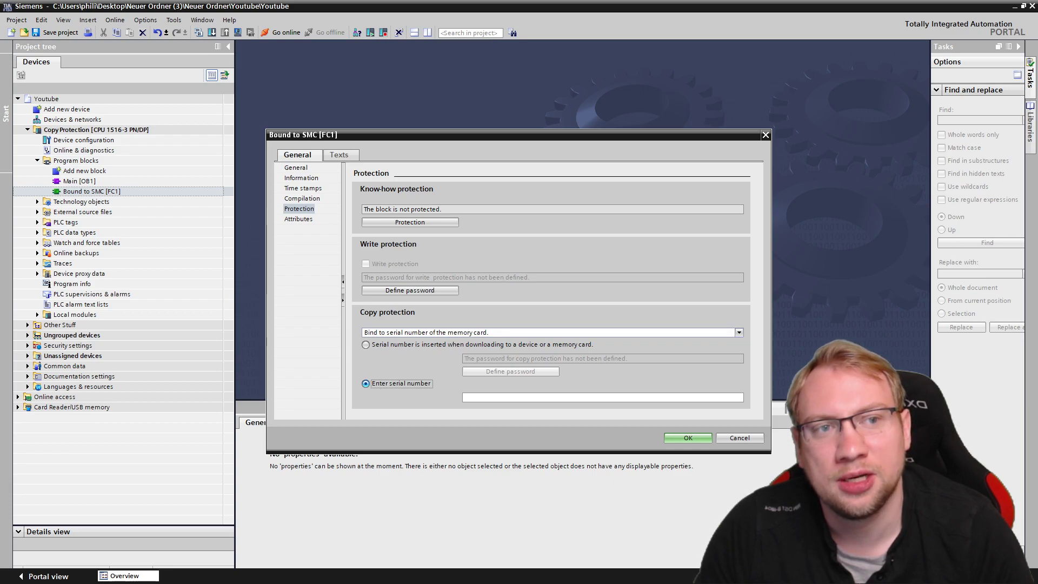
key(alt+Tab)
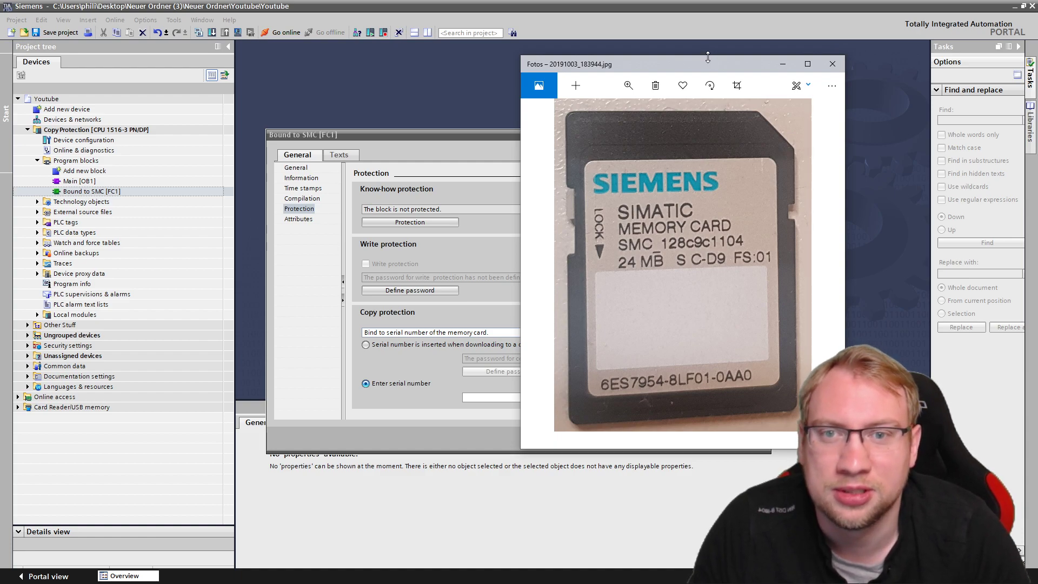
drag(704, 70, 1037, 73)
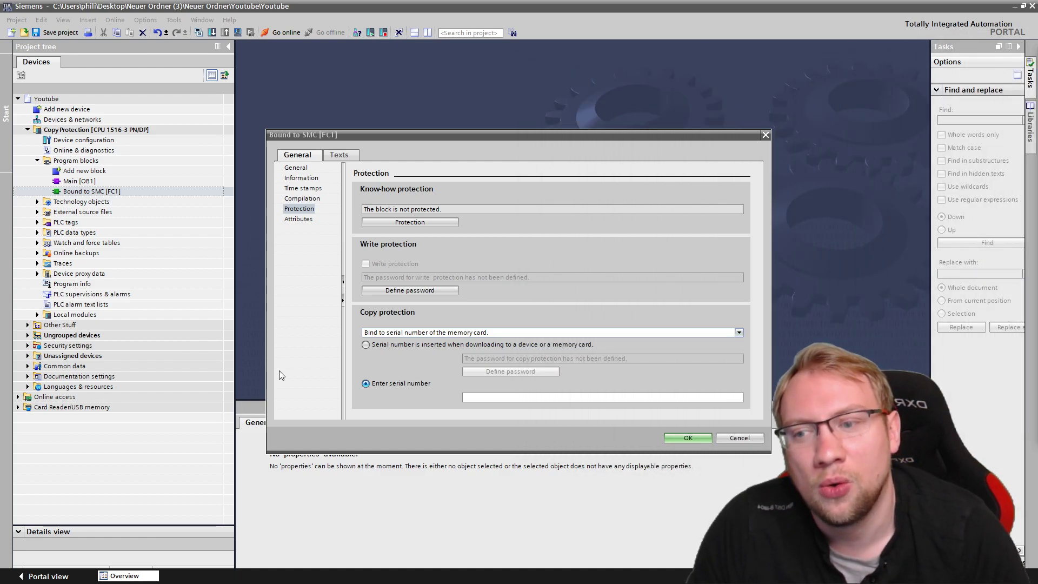
click(348, 345)
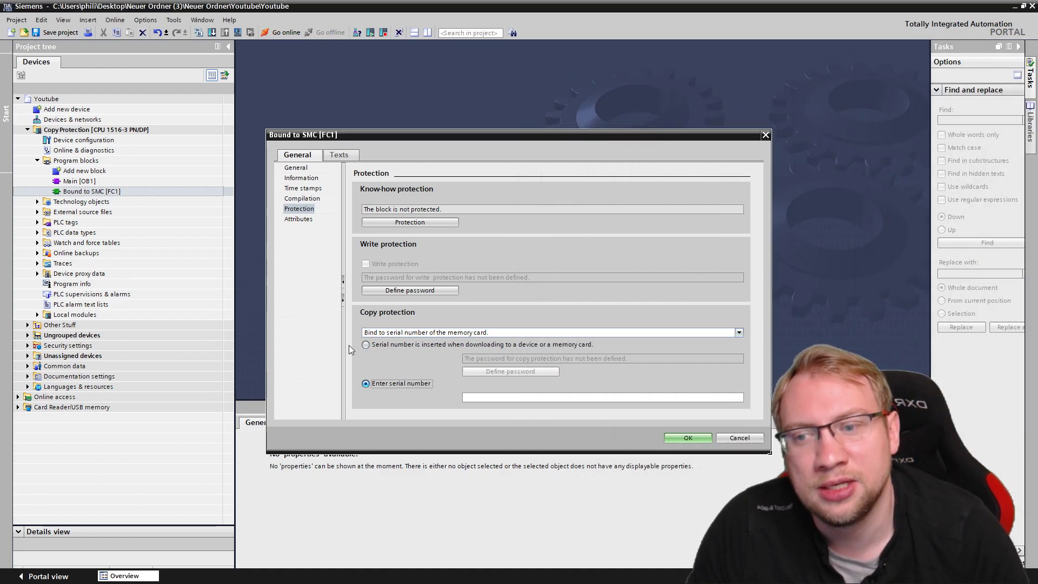
click(424, 344)
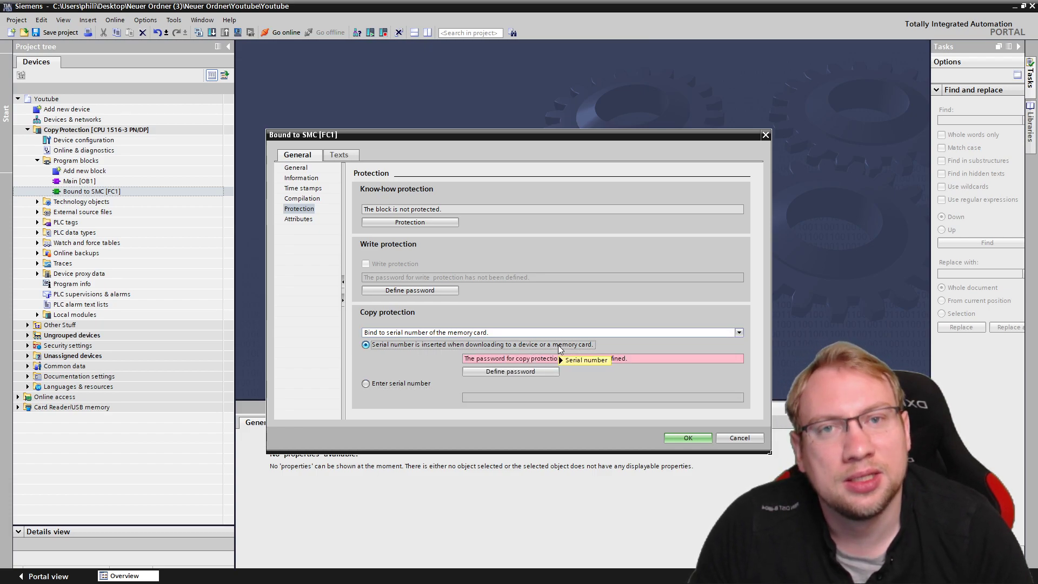
mouse_move(558, 346)
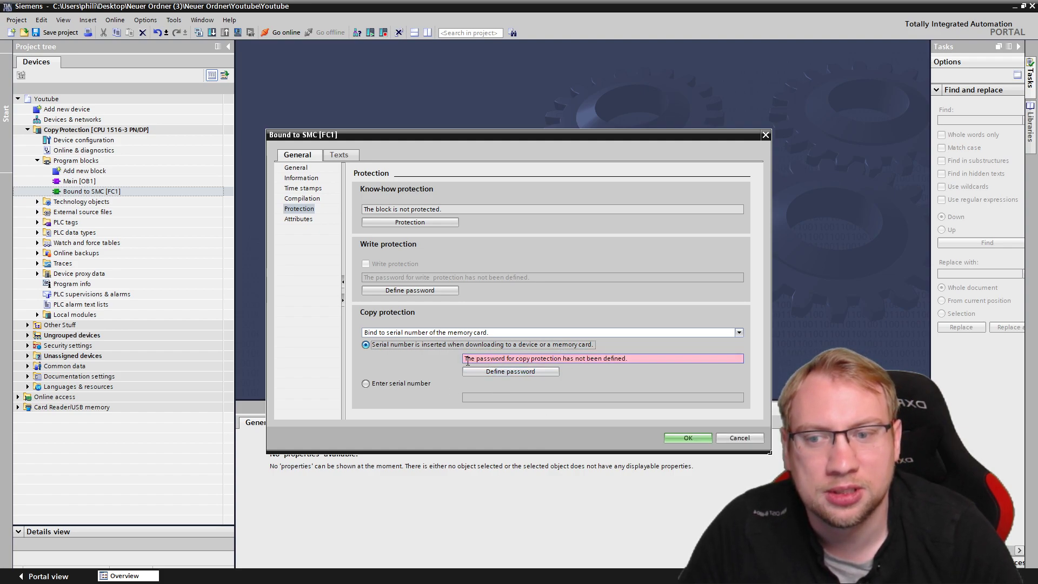
Define and confirm a copy protection password for Bound to SMC [FC1], then confirm the properties with OK.
click(520, 373)
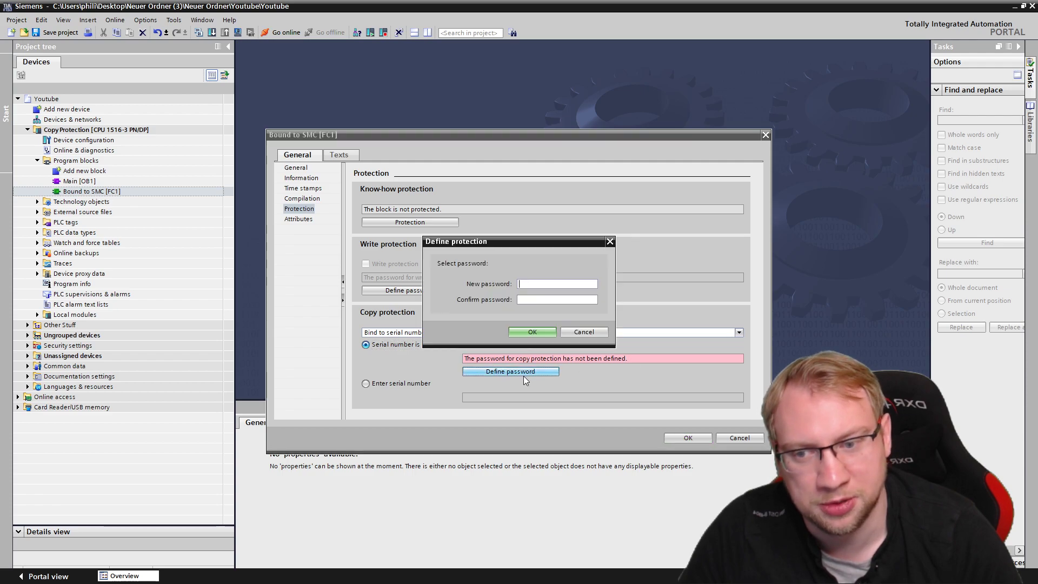
text(*********)
key(Tab)
text(*********)
key(Return)
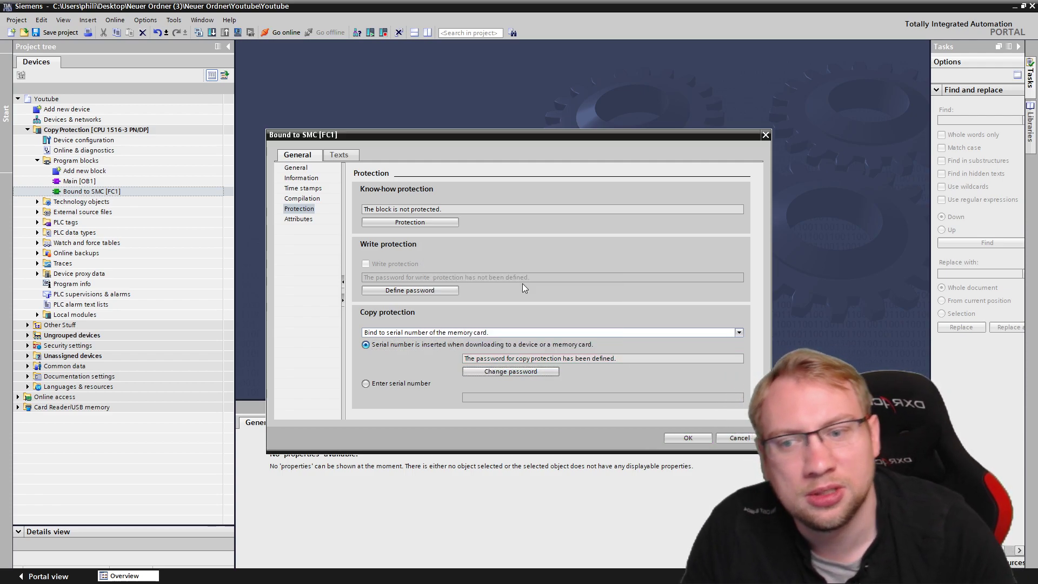
click(695, 439)
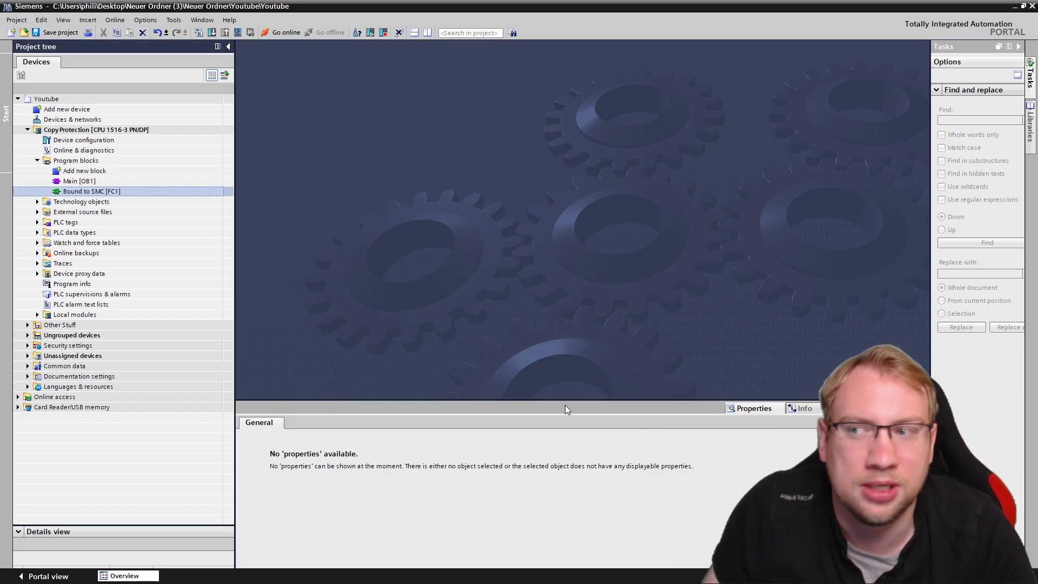
Download the copy-protected program to the Copy Protection CPU, completing with 0 errors.
click(113, 129)
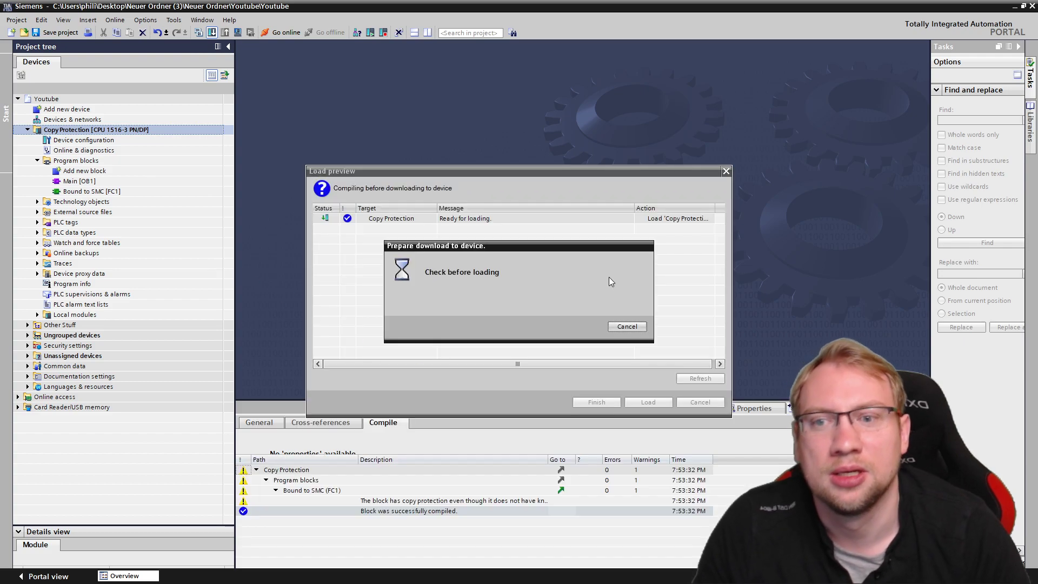
click(639, 259)
click(648, 402)
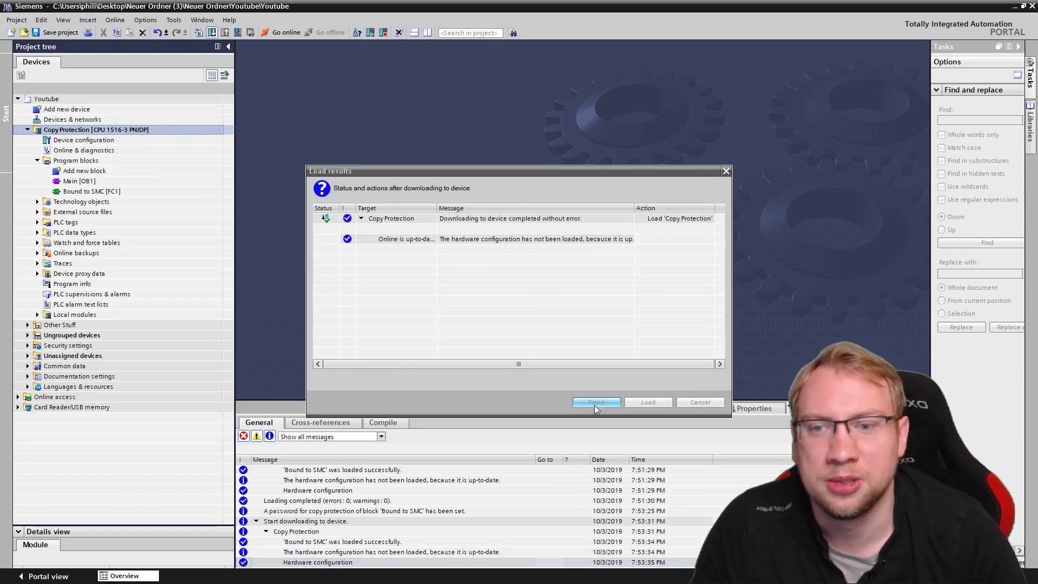
click(596, 402)
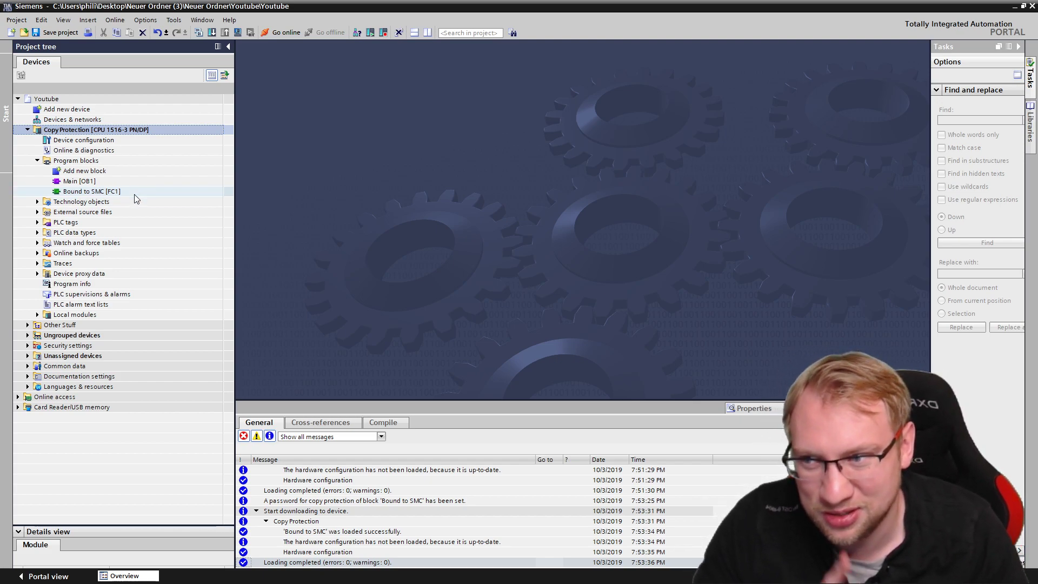
Reopen the Bound to SMC [FC1] properties to verify memory-card binding and the defined password.
click(135, 190)
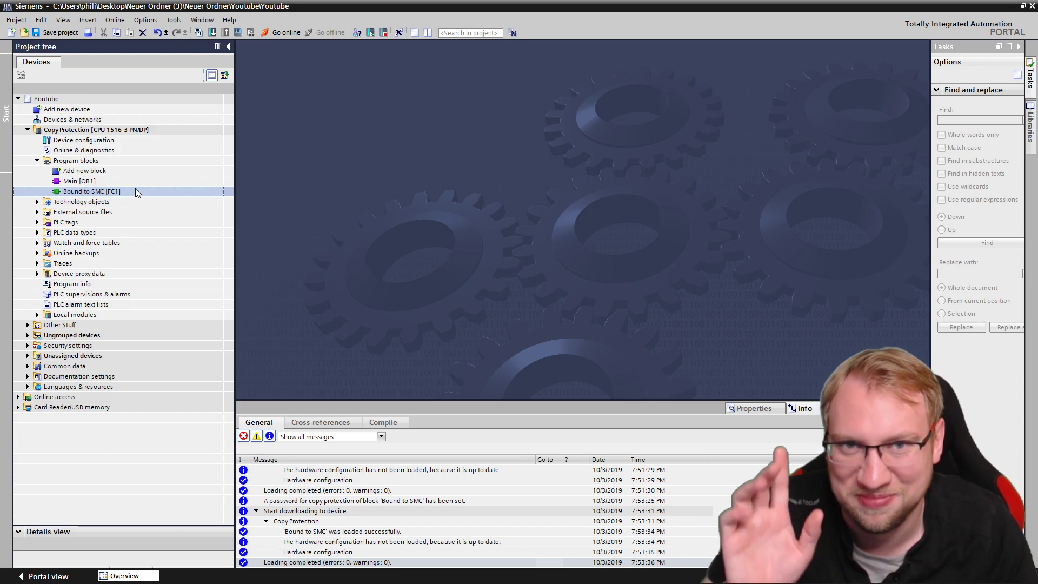
right_click(135, 191)
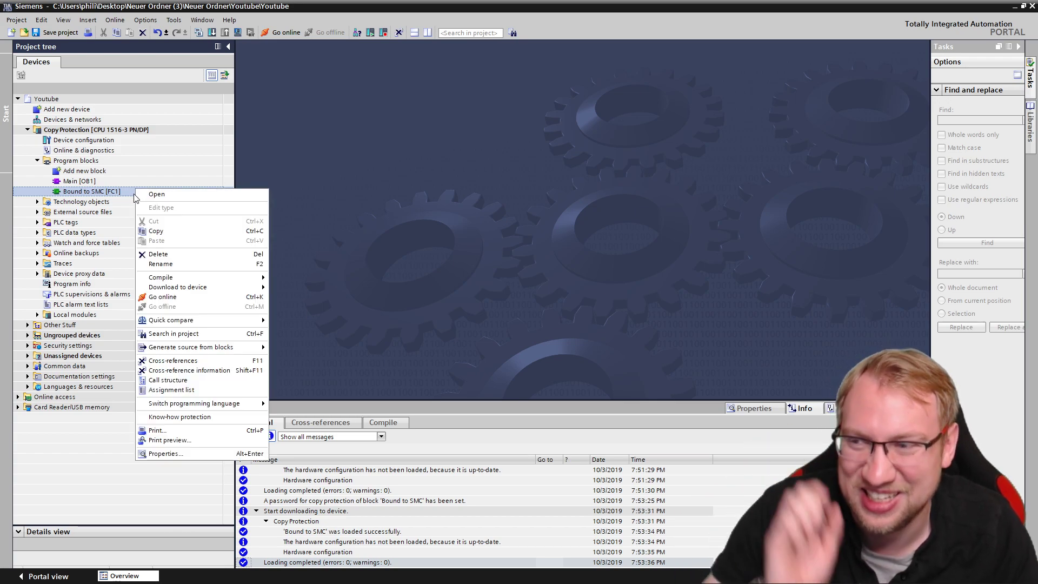
click(173, 456)
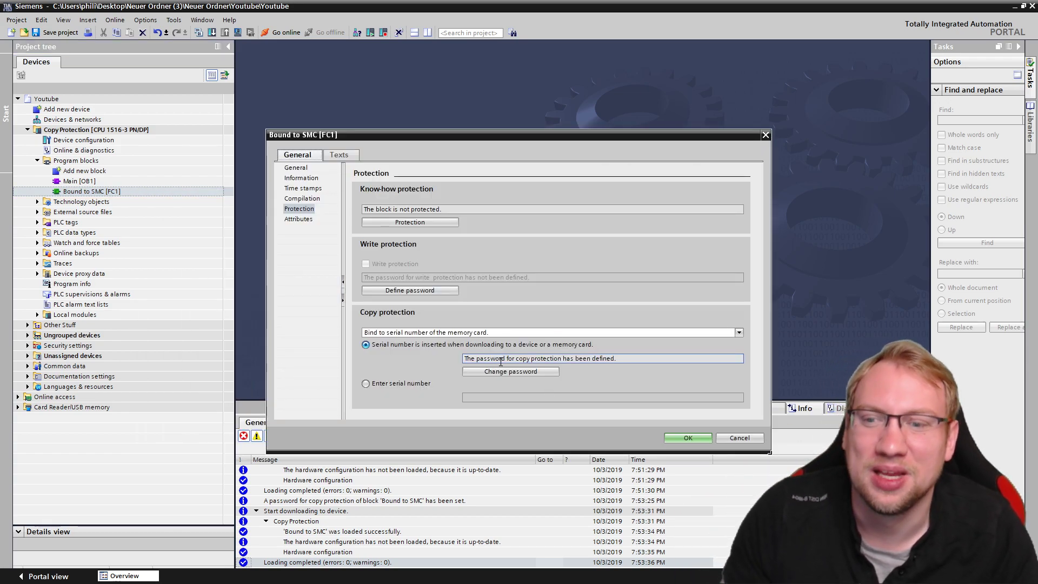
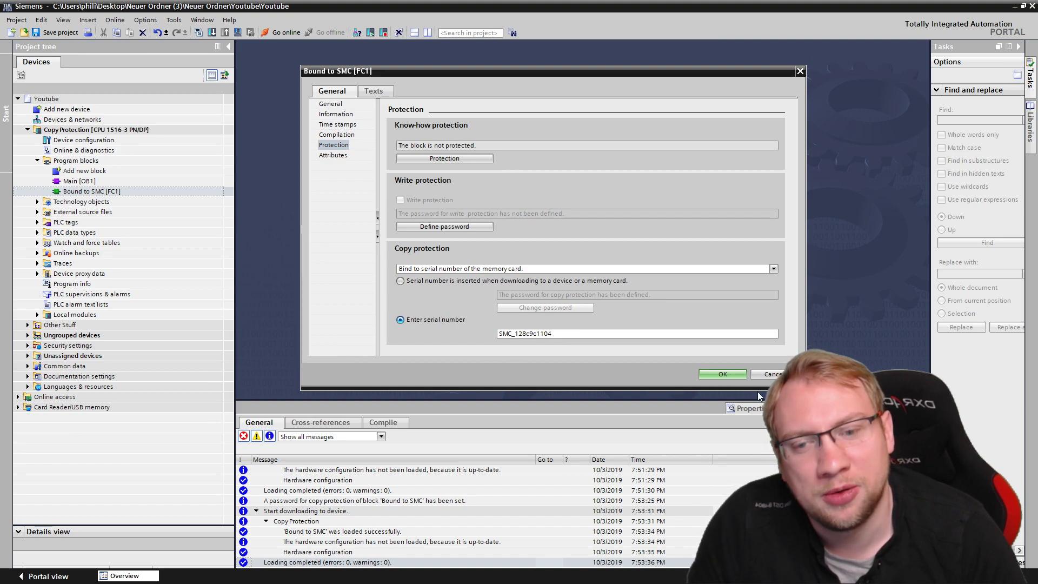
Confirm the copy protection and download the program to the Copy Protection CPU.
click(740, 375)
click(140, 135)
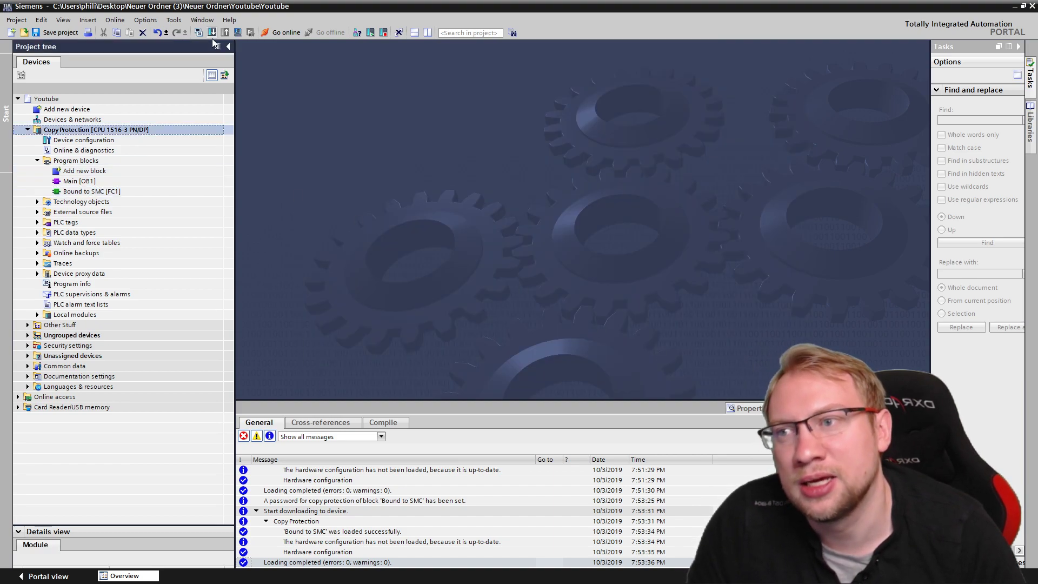
key(ctrl+l)
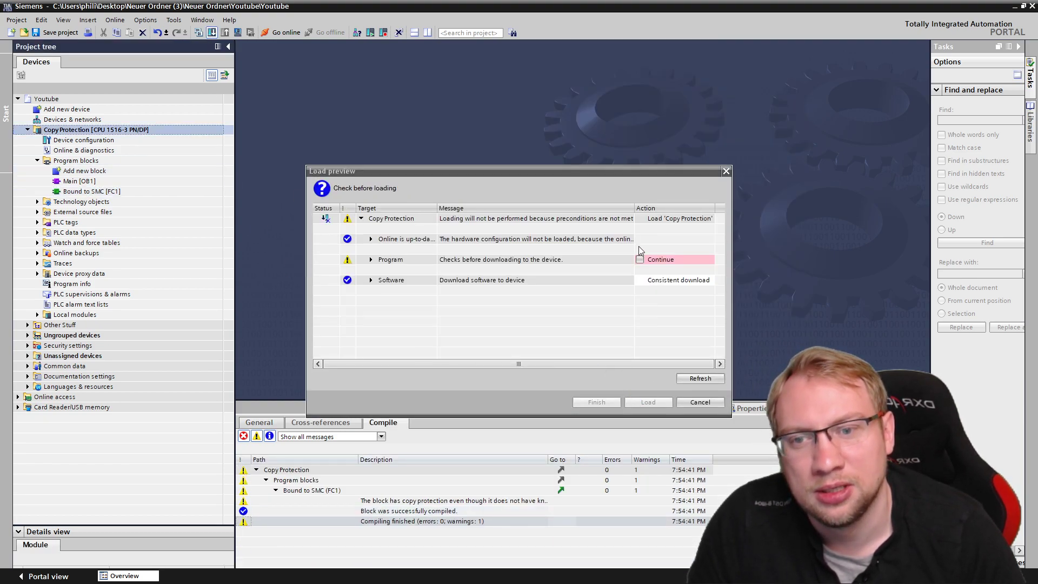
click(639, 260)
click(648, 402)
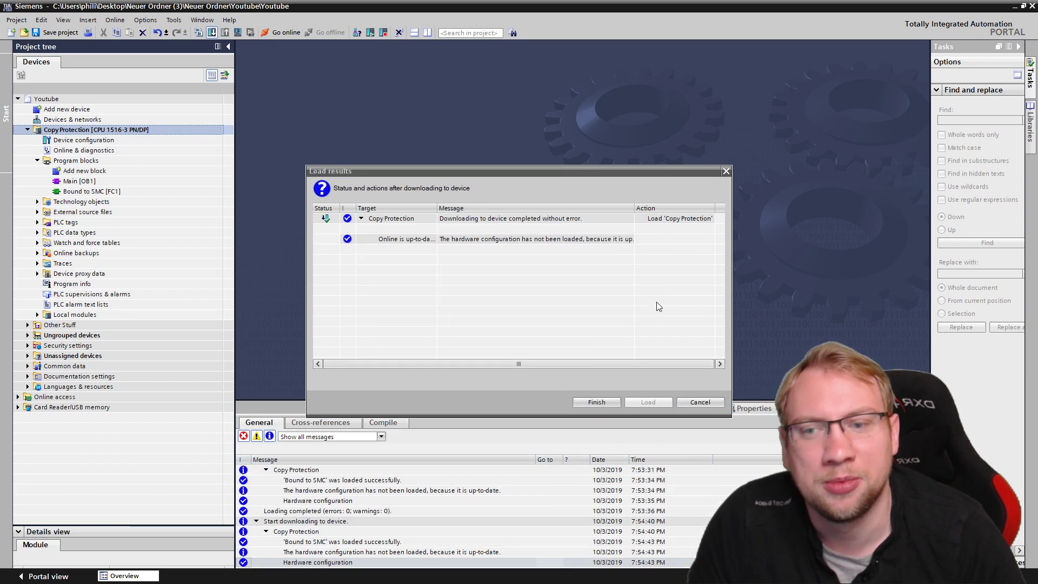
click(592, 403)
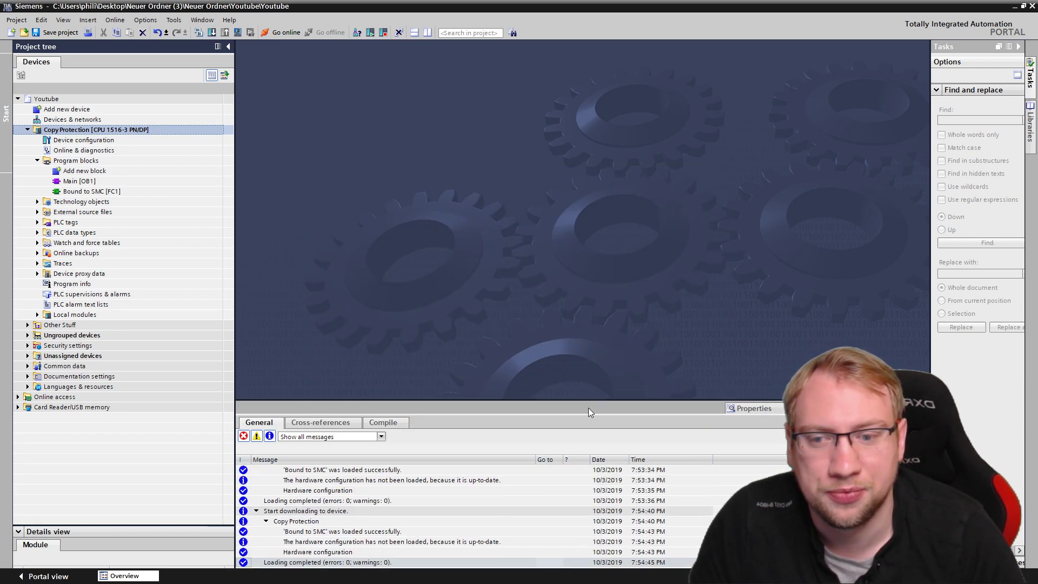
drag(588, 400, 587, 270)
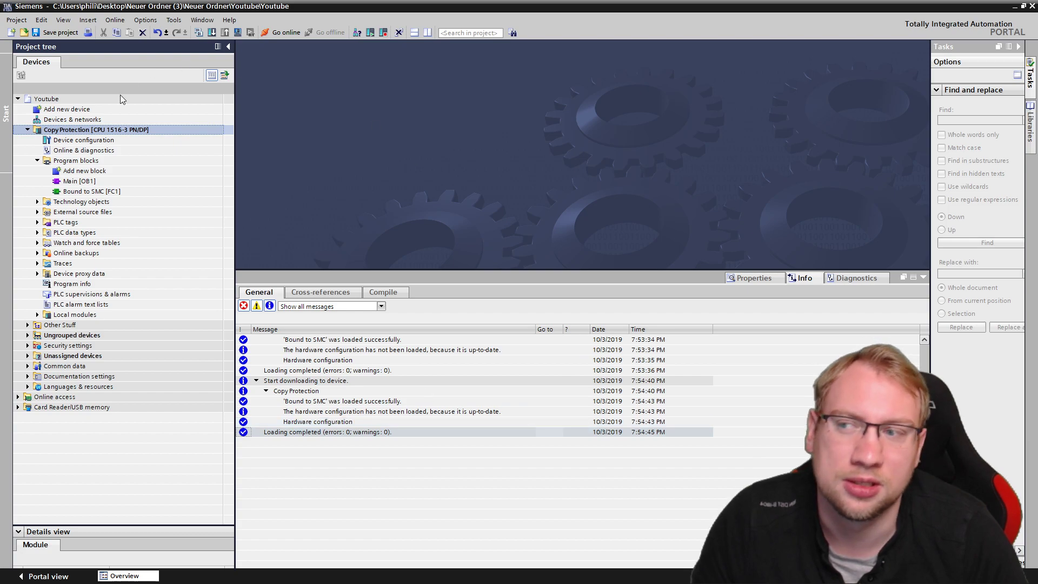
click(93, 193)
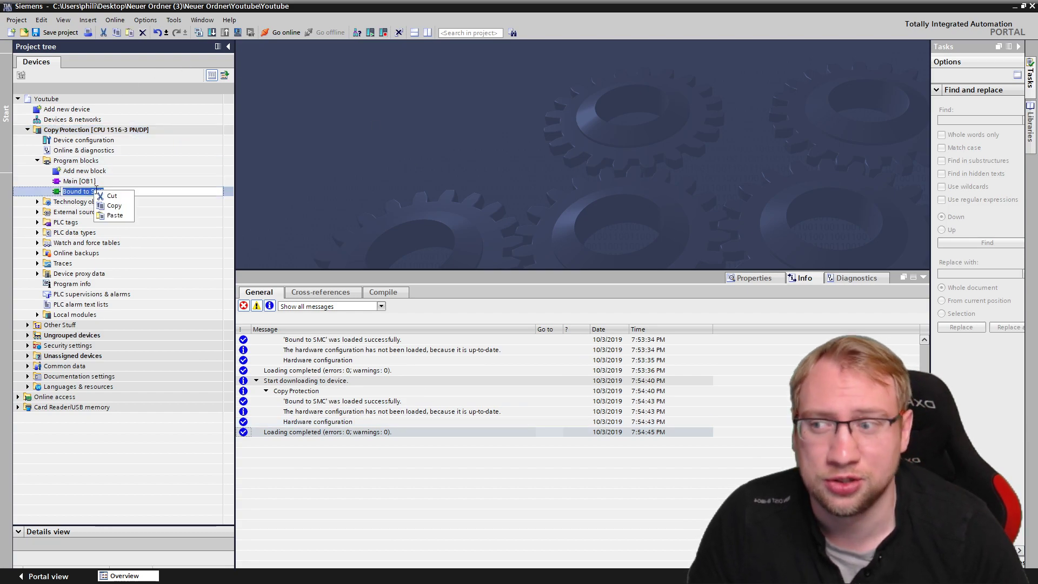
click(74, 201)
right_click(74, 191)
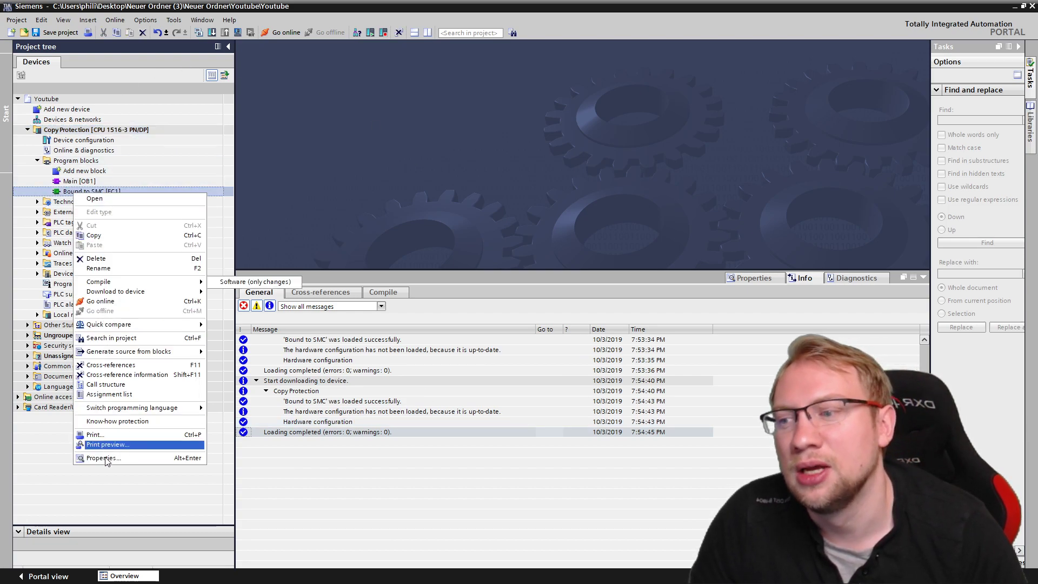
click(111, 425)
key(Escape)
right_click(58, 191)
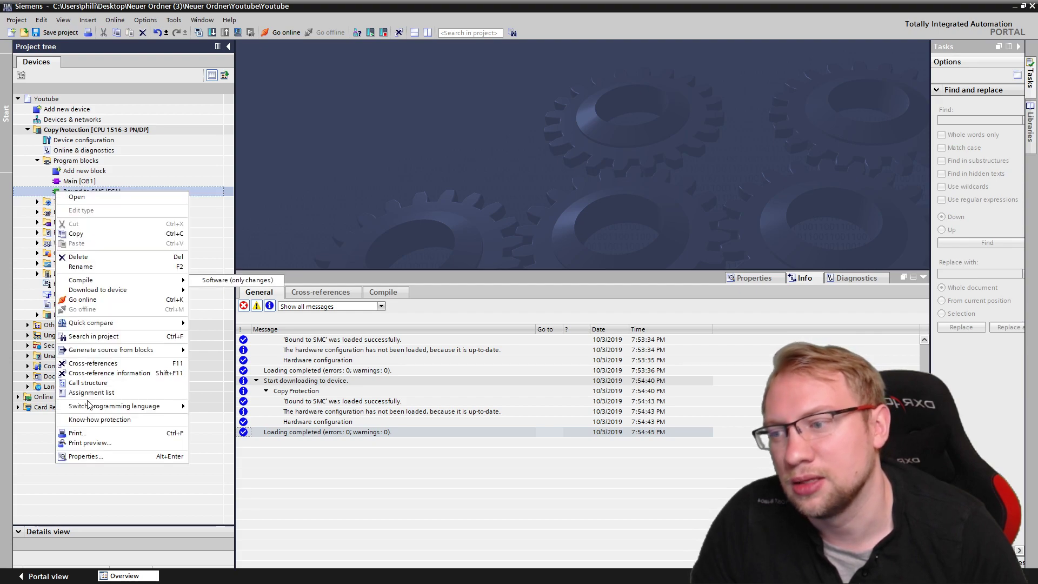
click(81, 457)
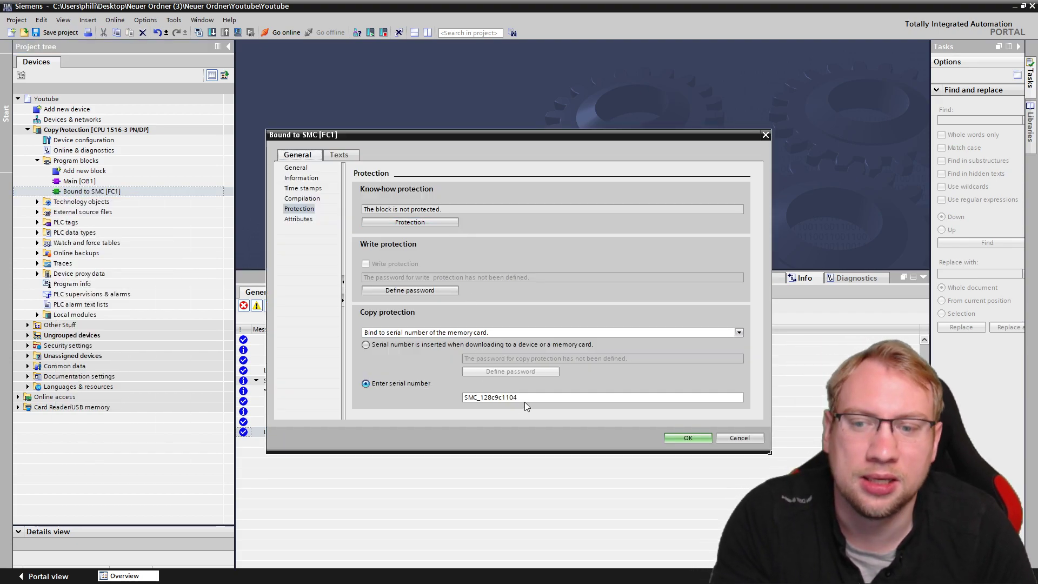
double_click(494, 399)
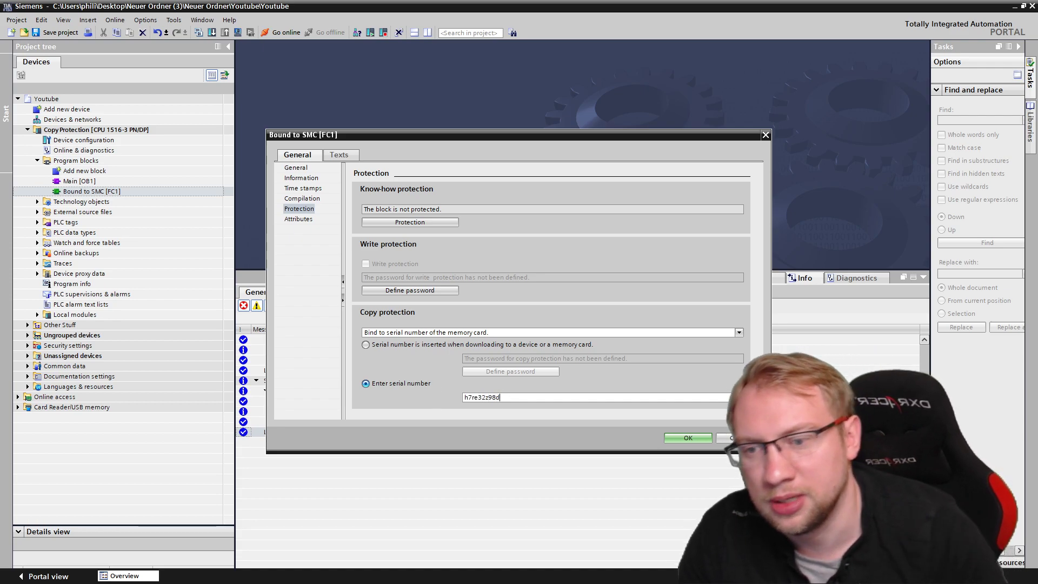
click(697, 439)
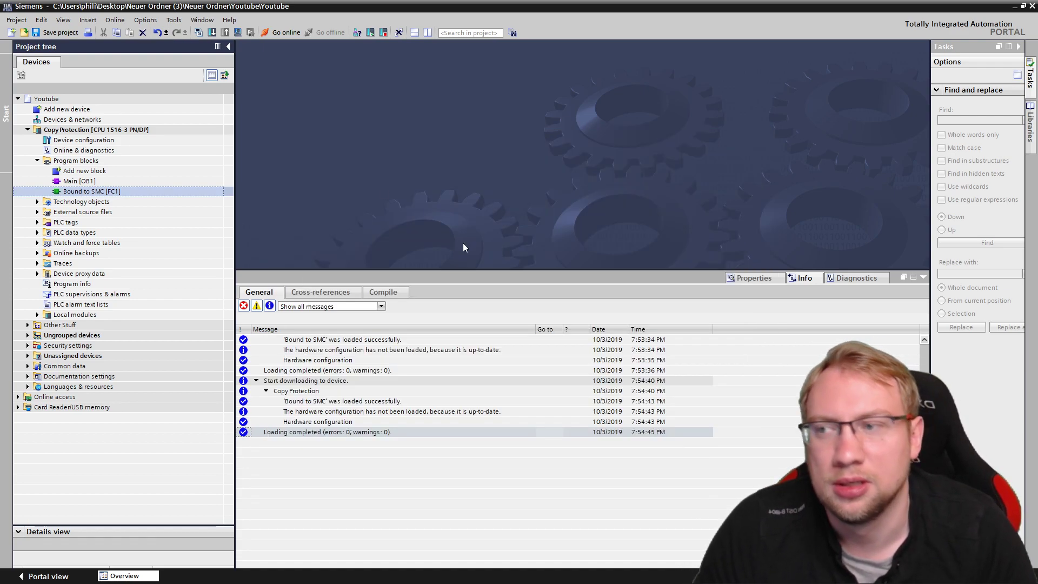
Attempt a download to the CPU and inspect the incorrect serial number error.
click(115, 130)
click(212, 32)
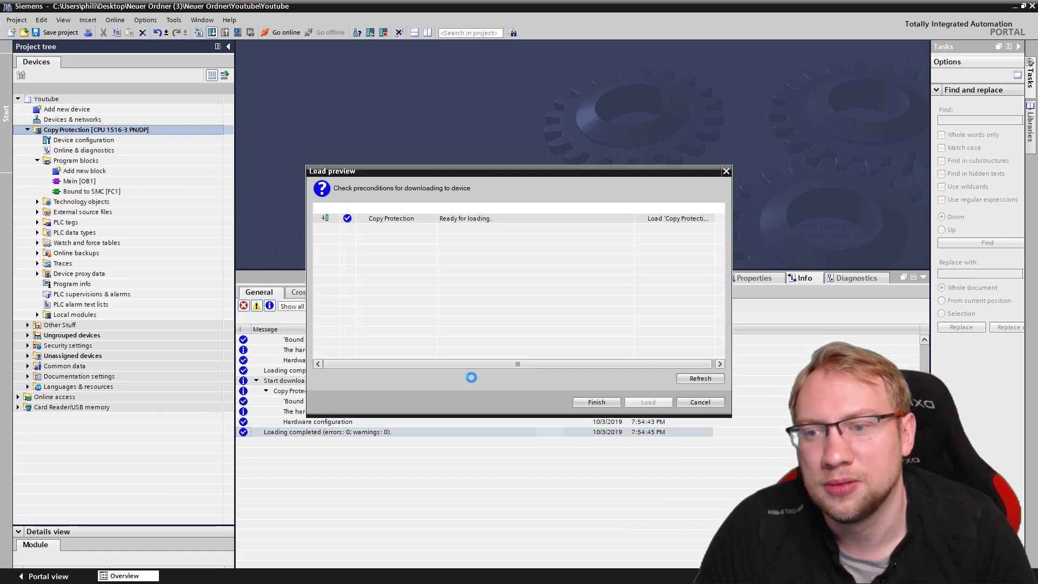
click(639, 260)
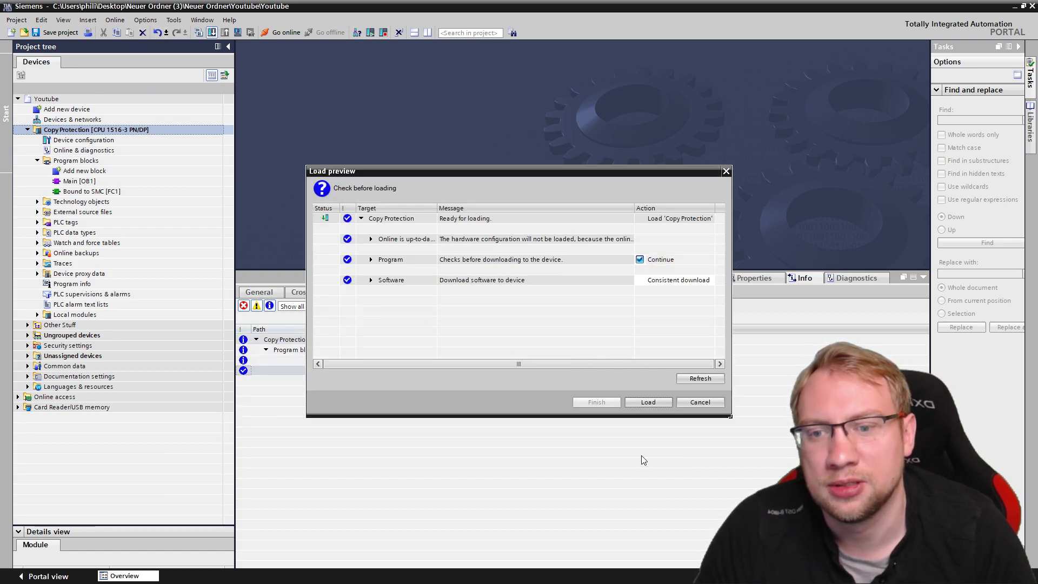
click(648, 402)
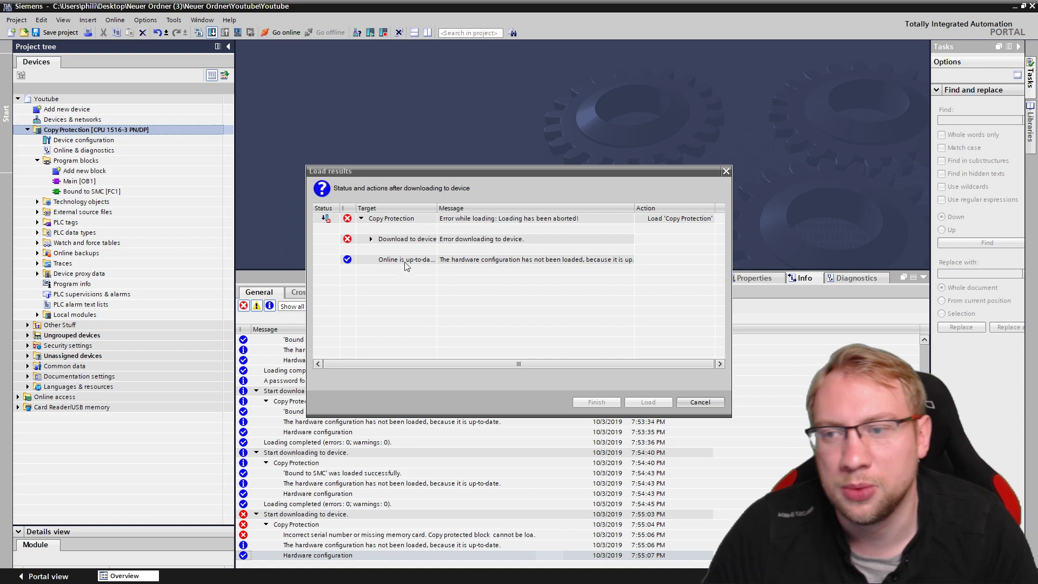
click(371, 238)
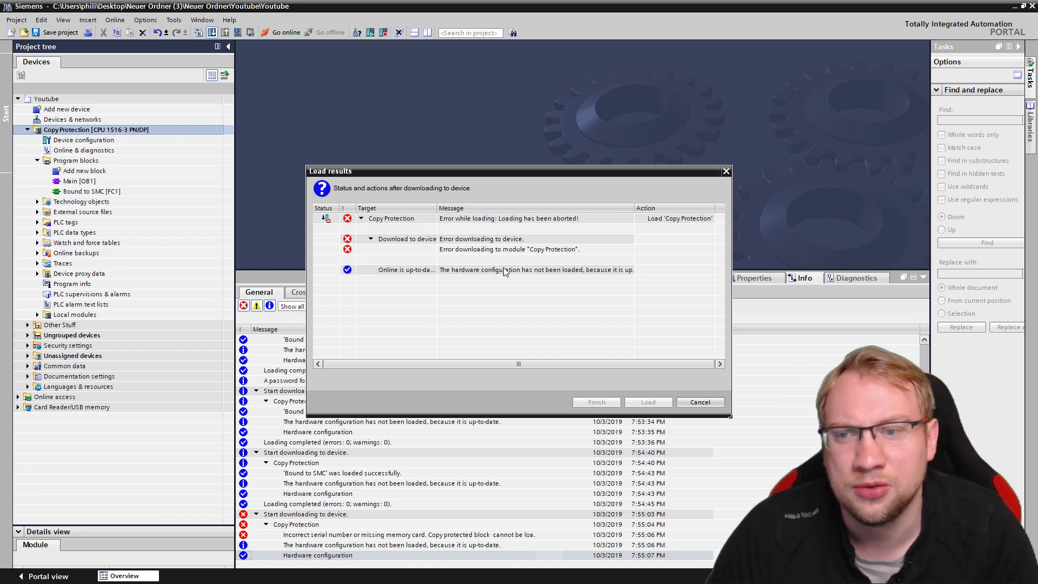
click(699, 402)
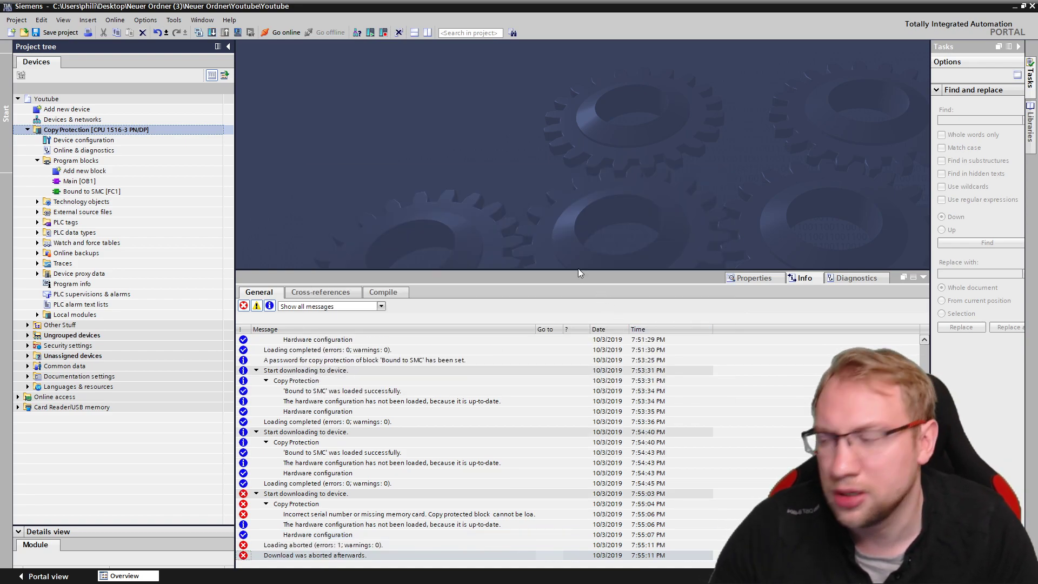
click(296, 514)
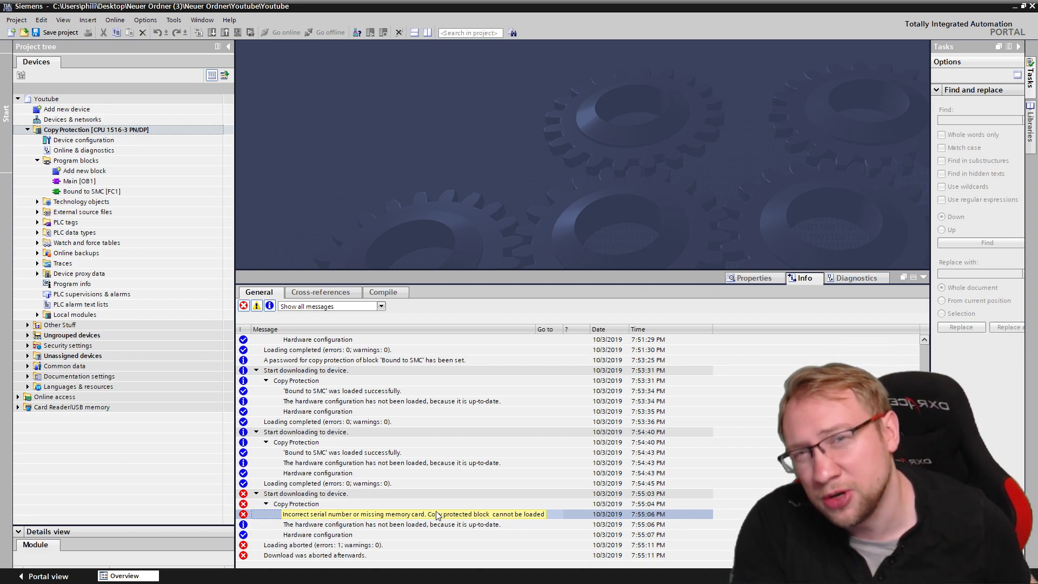
Restore the memory card serial in the Bound to SMC block's protection properties.
right_click(110, 190)
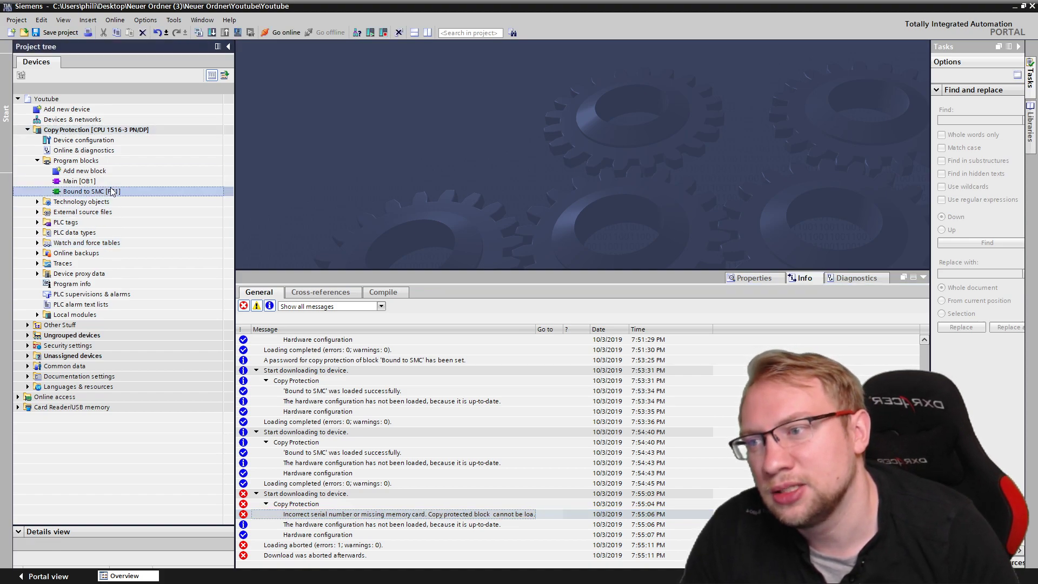
click(140, 453)
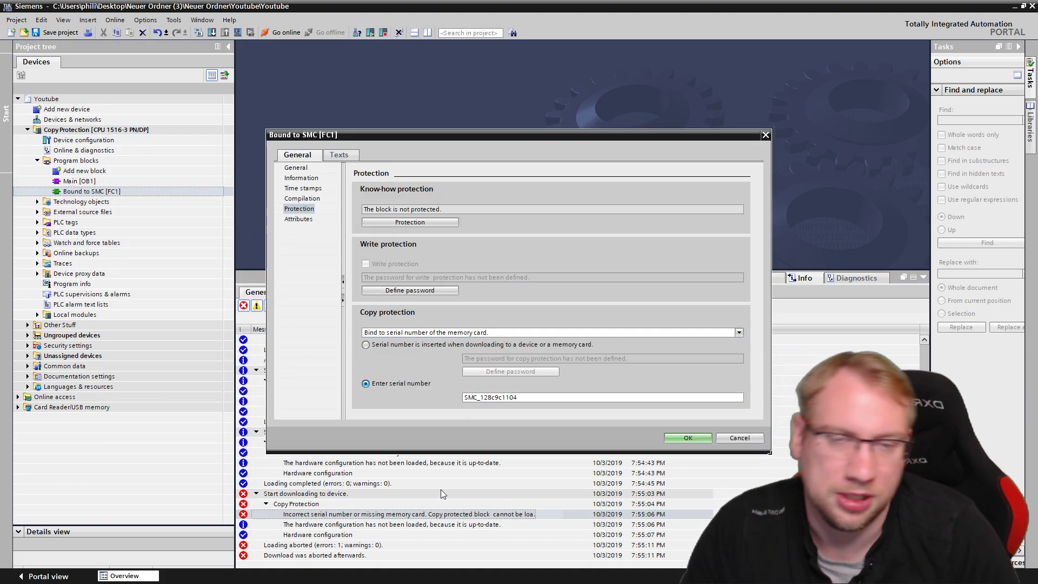
click(686, 437)
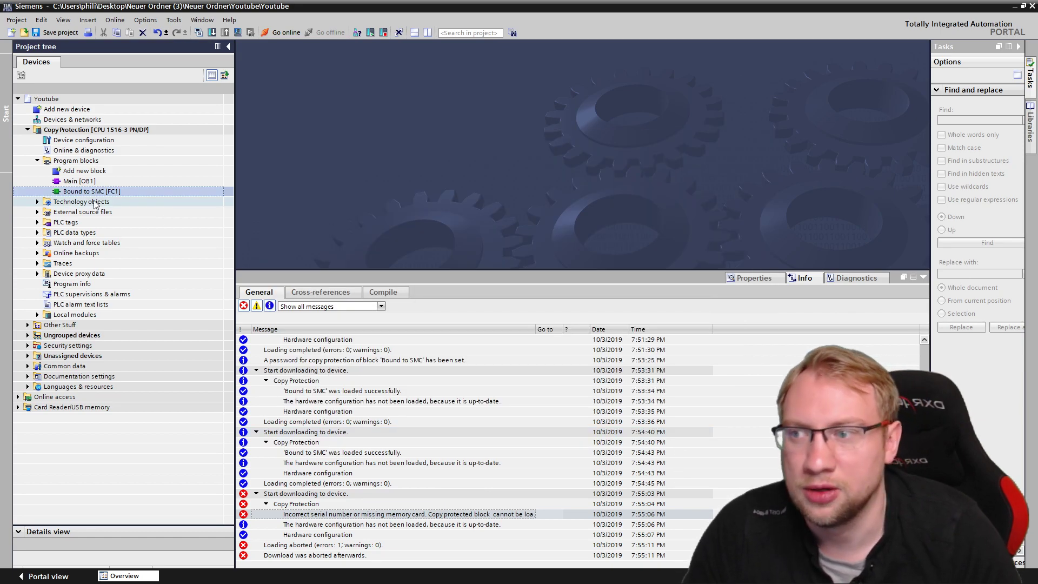
Save the project and download Bound to SMC to the CPU with 0 errors and 0 warnings.
click(102, 131)
click(61, 33)
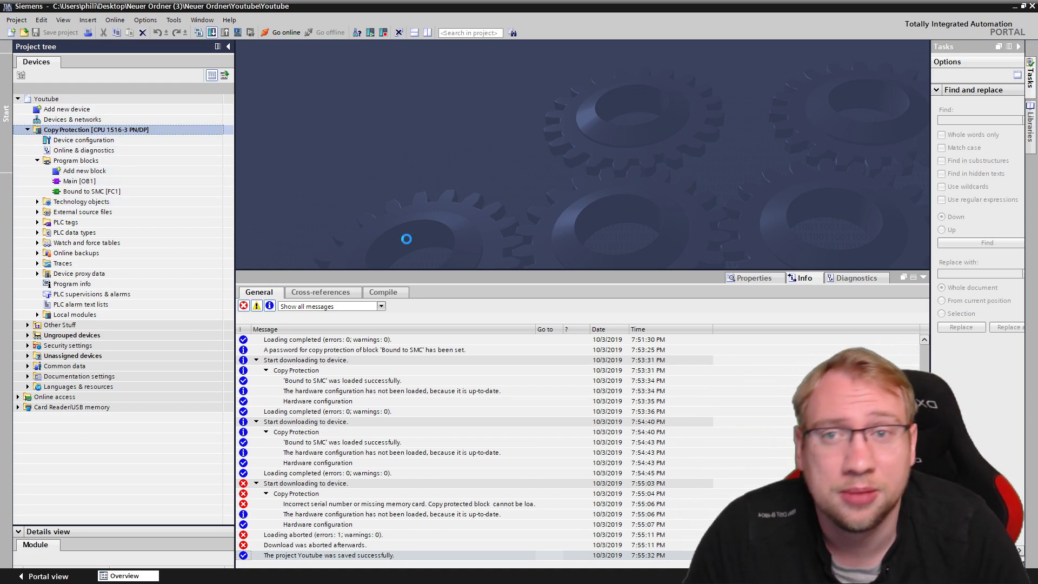
click(640, 259)
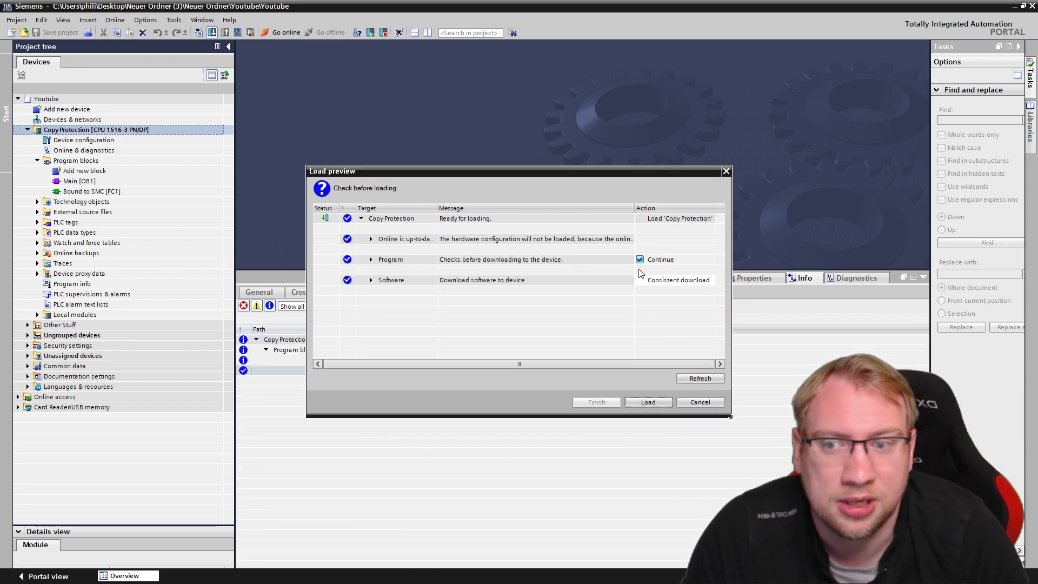
click(648, 403)
click(601, 401)
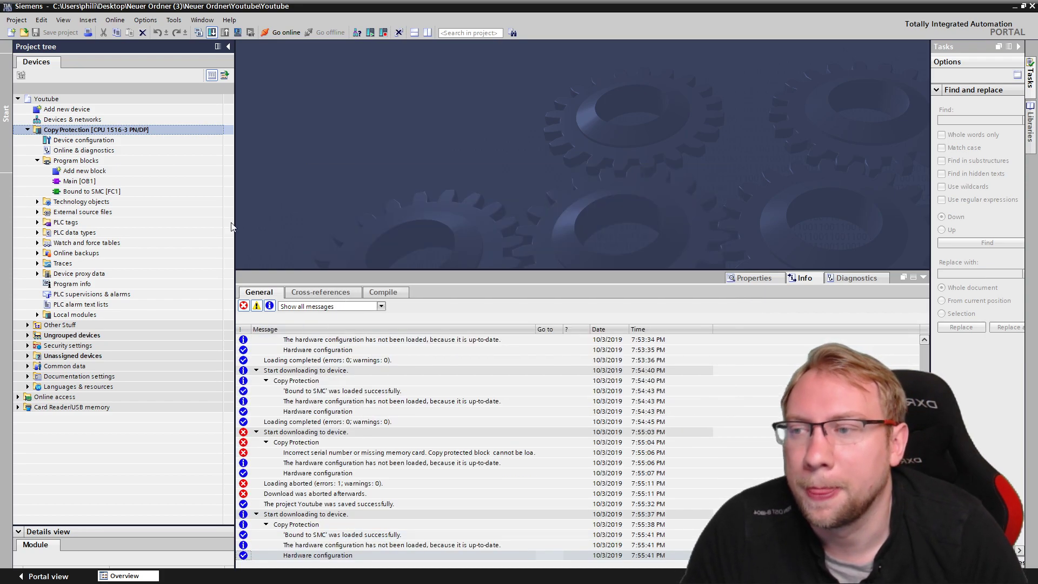
click(92, 192)
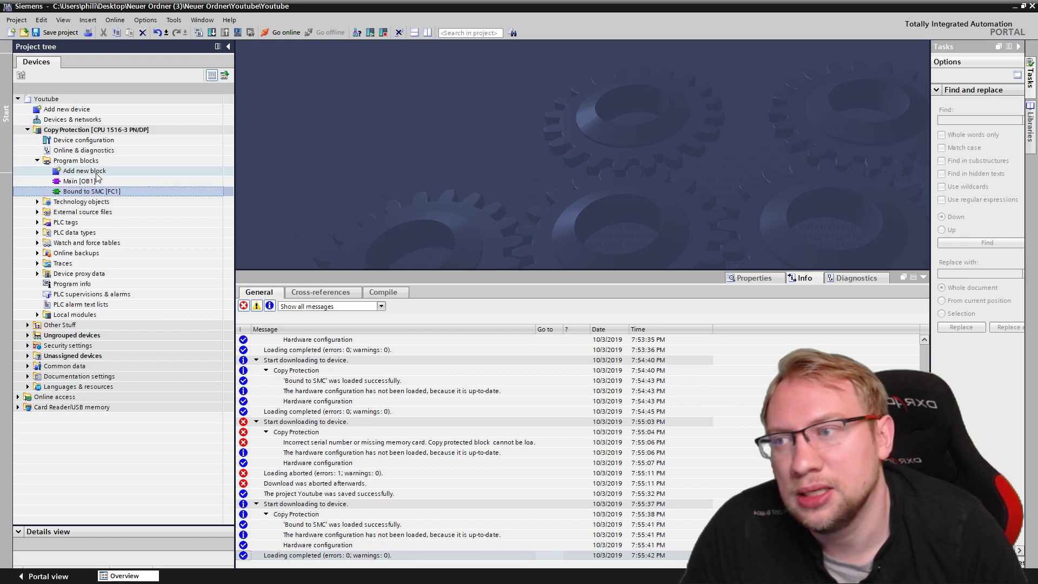
Add a new LAD Function block named 'Bound to CPU' and open it.
double_click(85, 171)
double_click(389, 163)
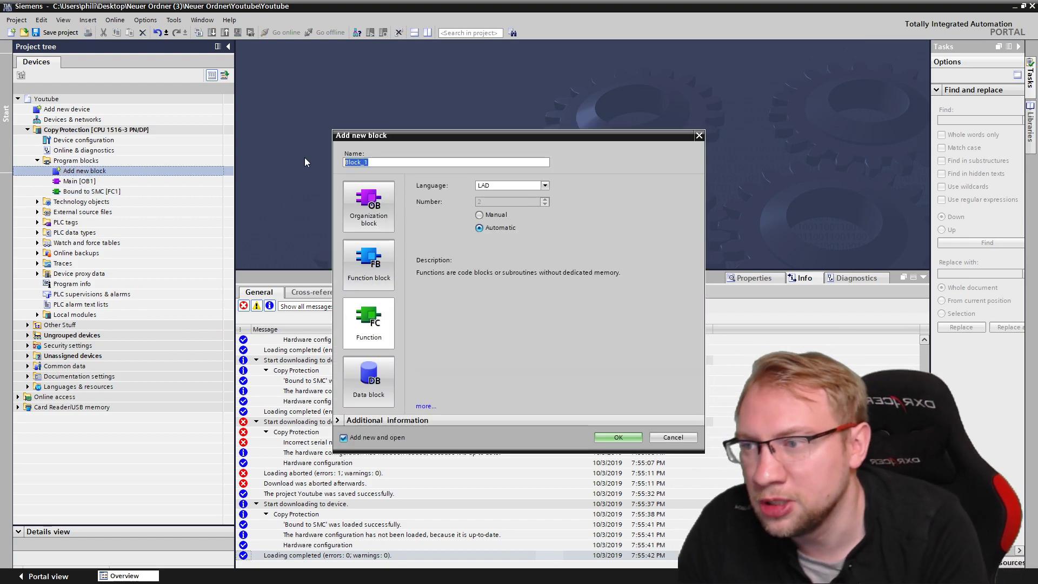
text(Bound to)
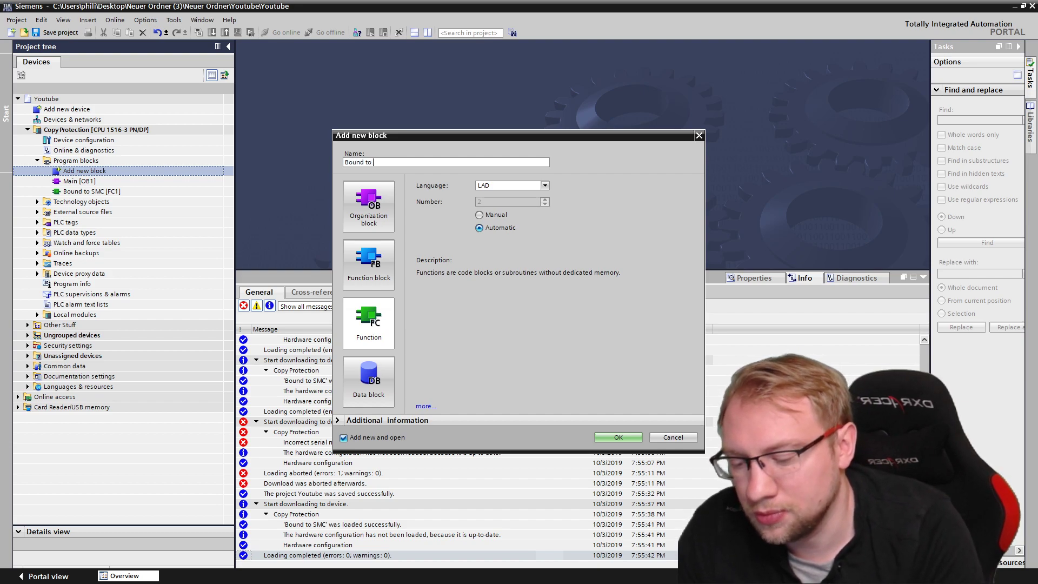
text( PLC C)
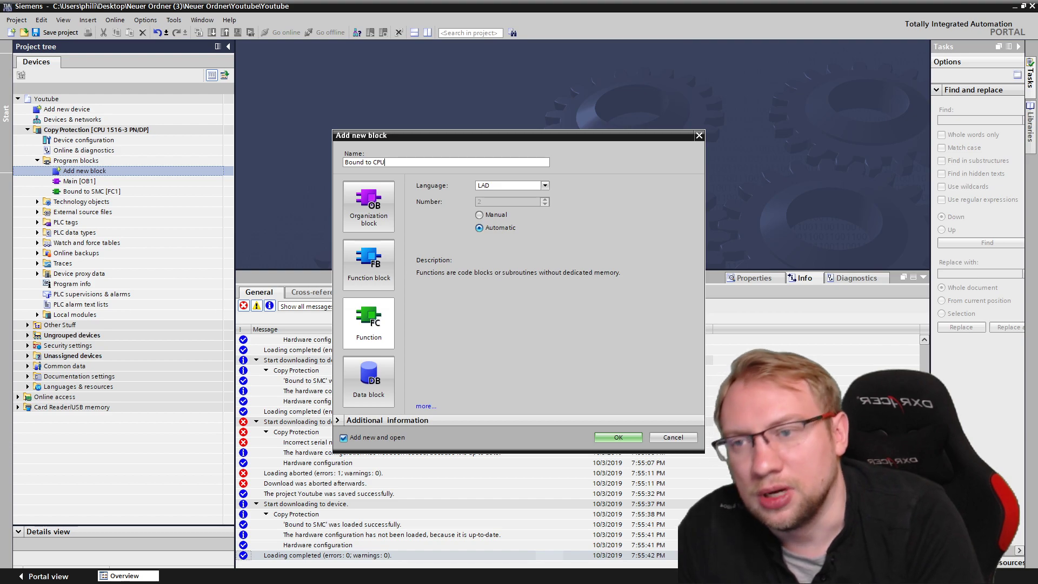
key(Return)
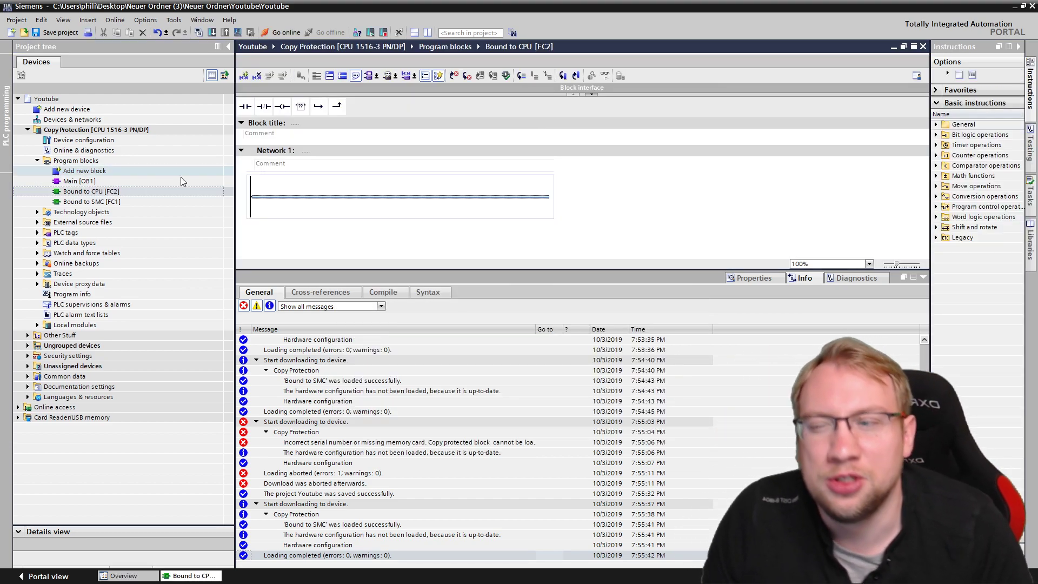
Set Bound to CPU [FC2] copy protection to 'Bind to serial number of the CPU' with Enter serial number.
right_click(107, 194)
click(143, 459)
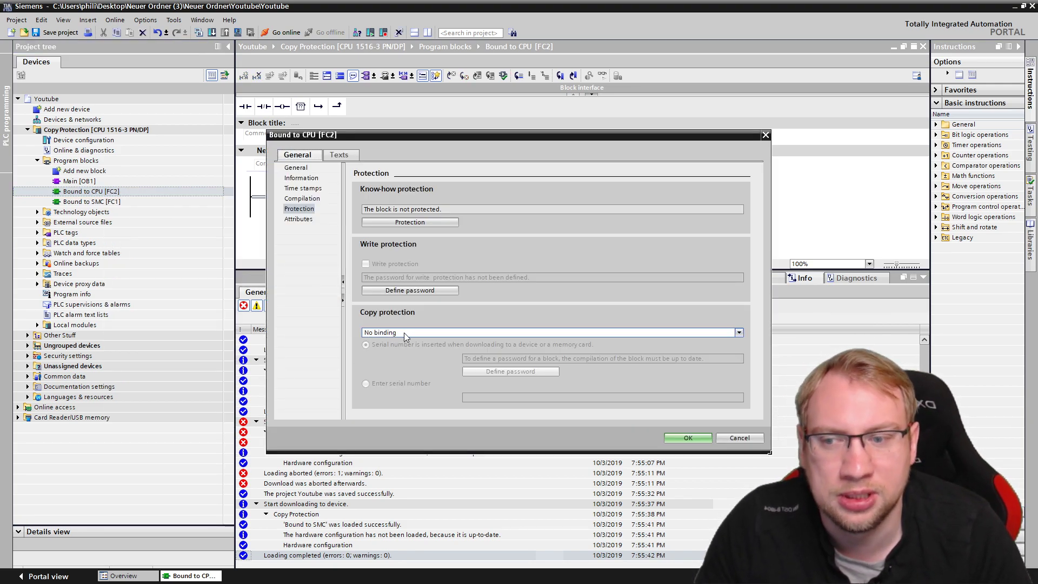
click(405, 333)
click(418, 355)
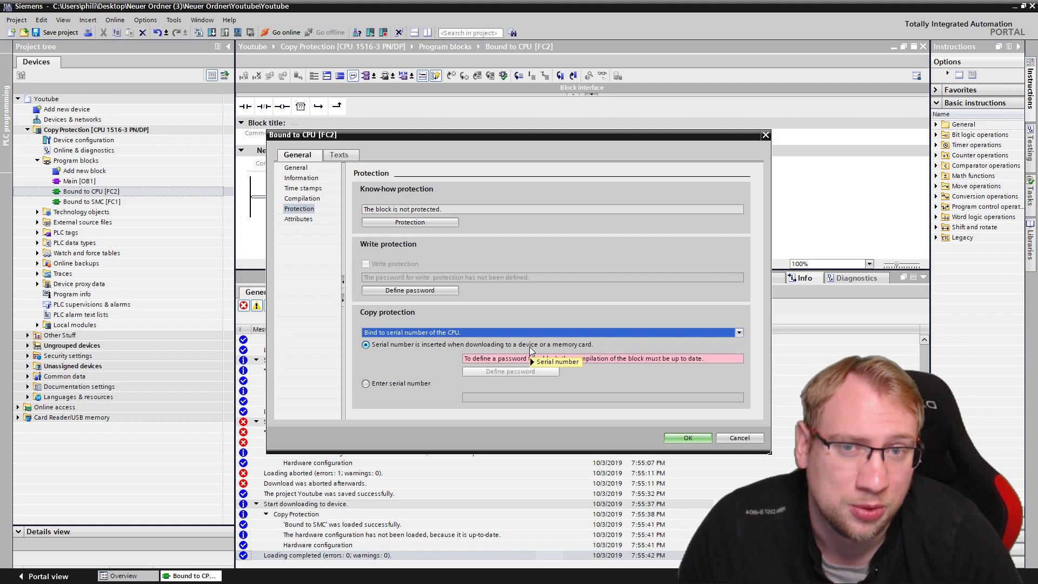
mouse_move(529, 358)
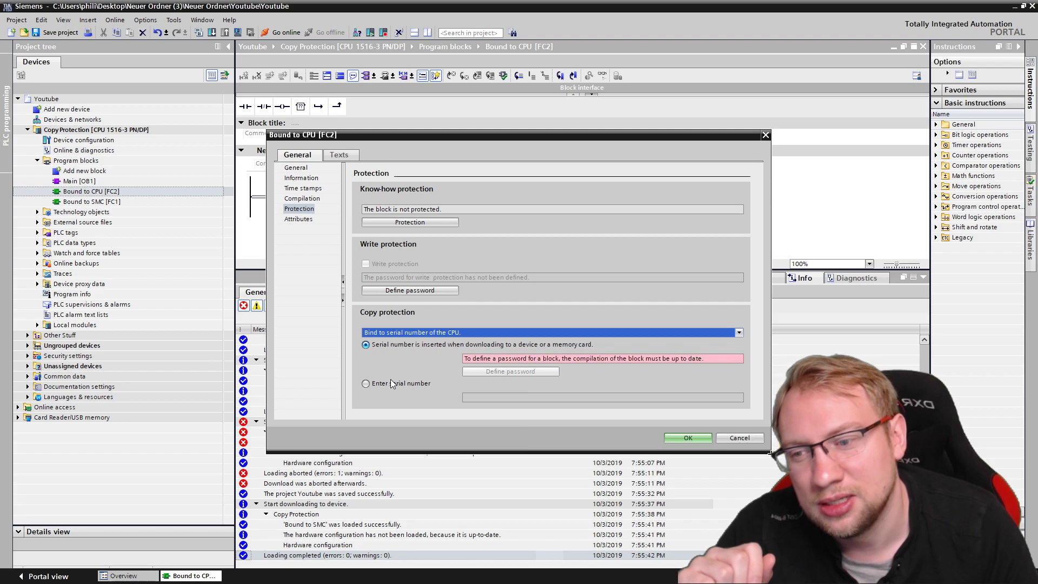
click(366, 384)
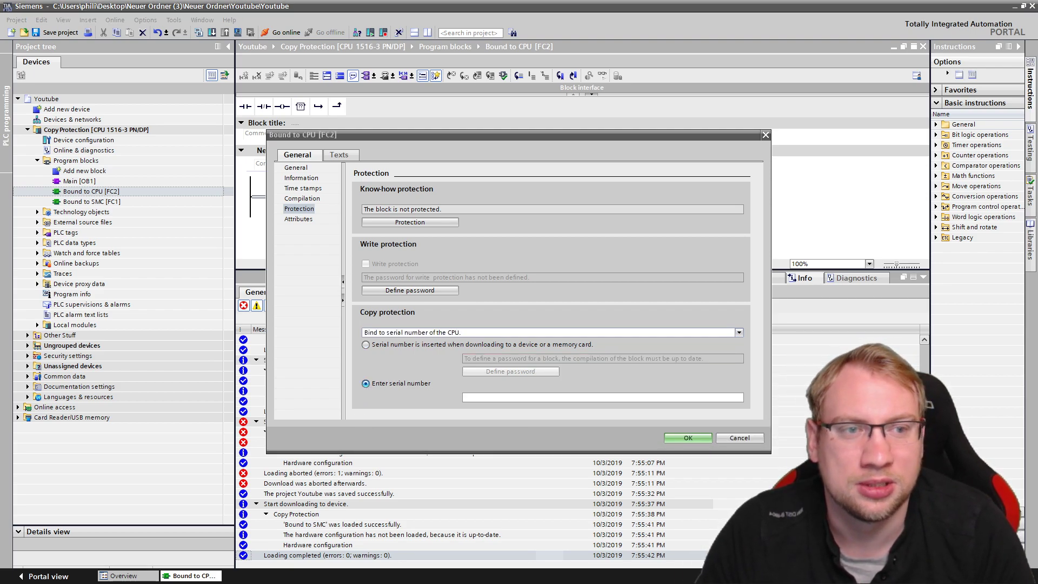
drag(660, 82, 1037, 101)
Enlarge and zoom the CPU label photo to read the serial number.
key(alt+Tab)
key(alt+Tab)
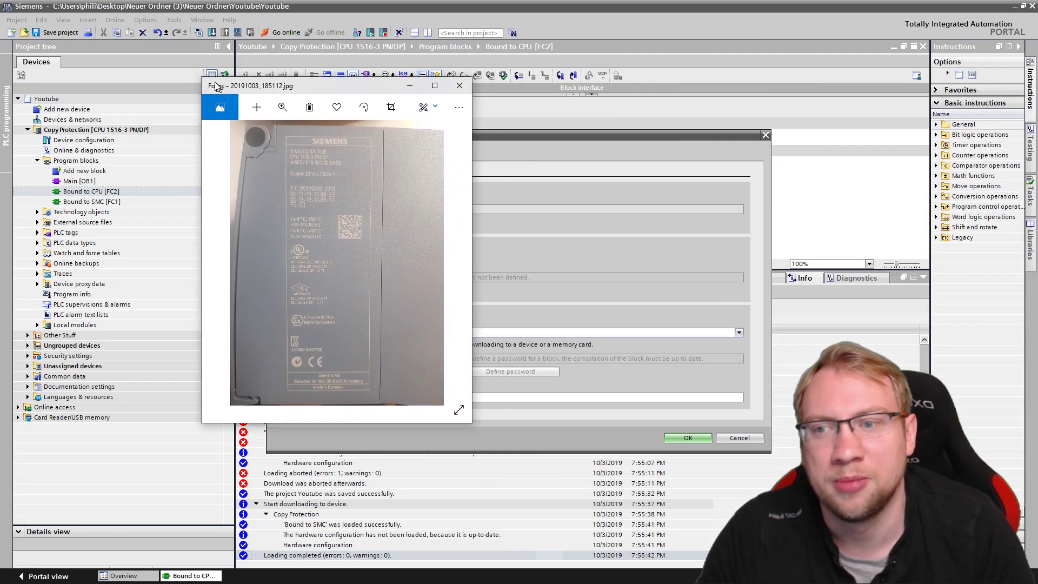
drag(458, 405, 941, 555)
scroll(539, 239, up, 5)
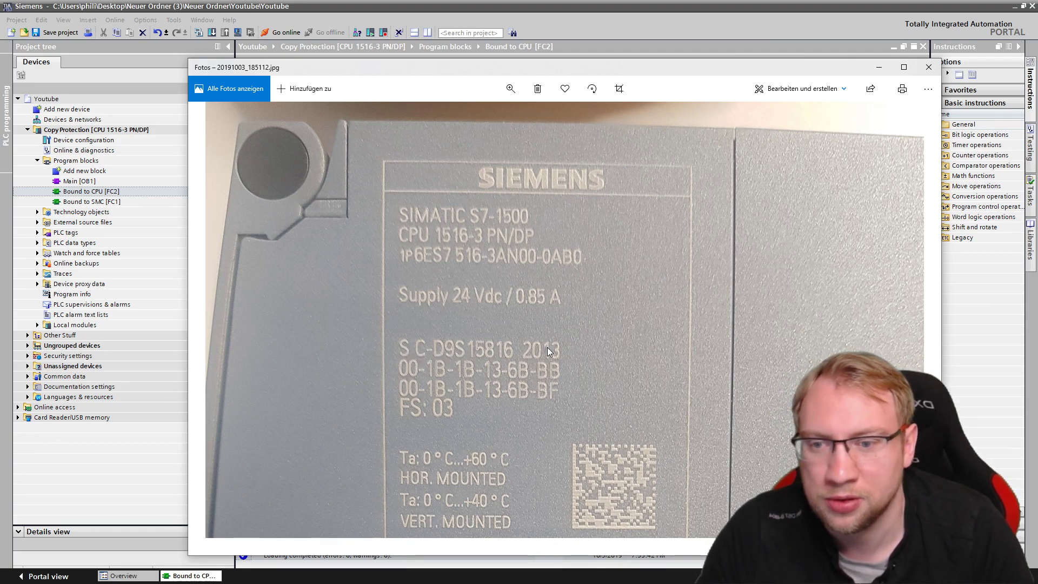
click(928, 68)
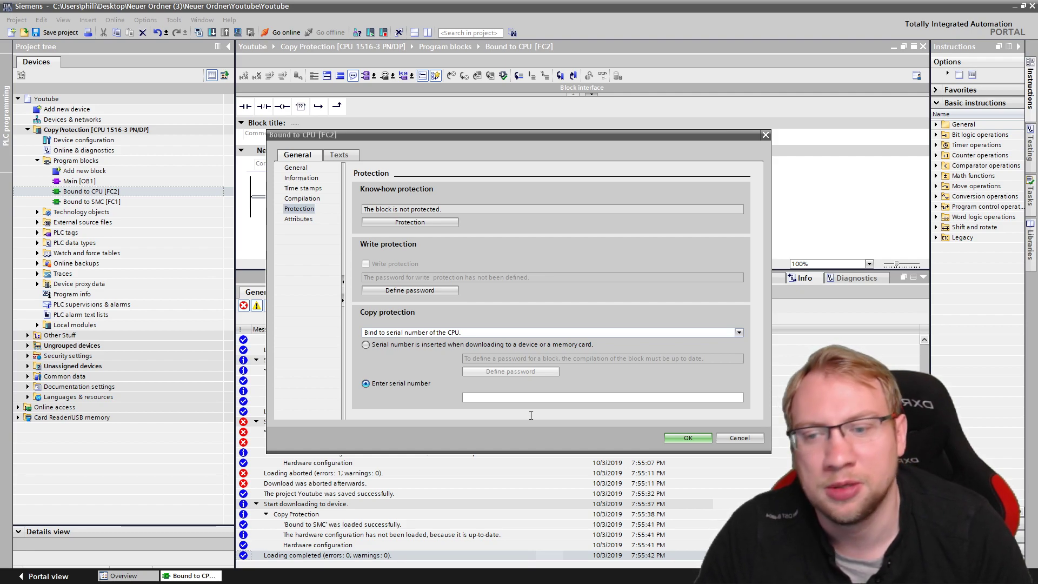
Paste the CPU serial into the Enter serial number field and confirm it.
click(508, 397)
key(ctrl+v)
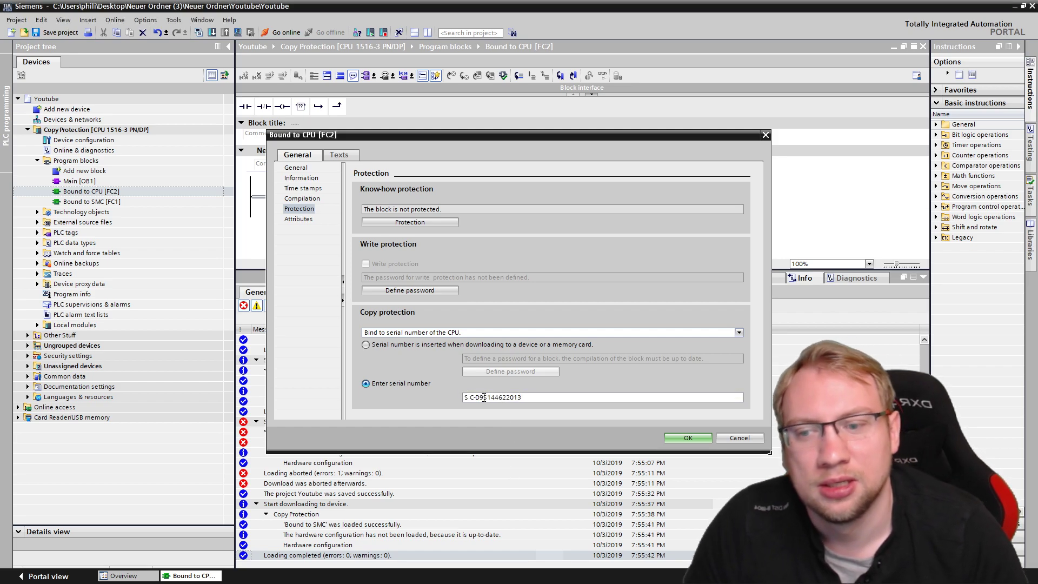
key(alt+Tab)
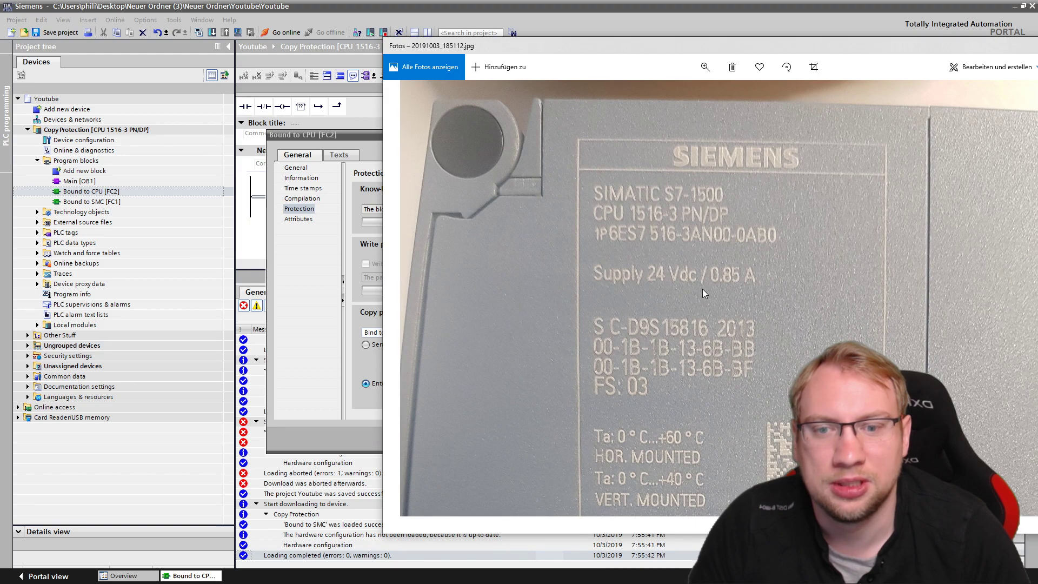
key(alt+F4)
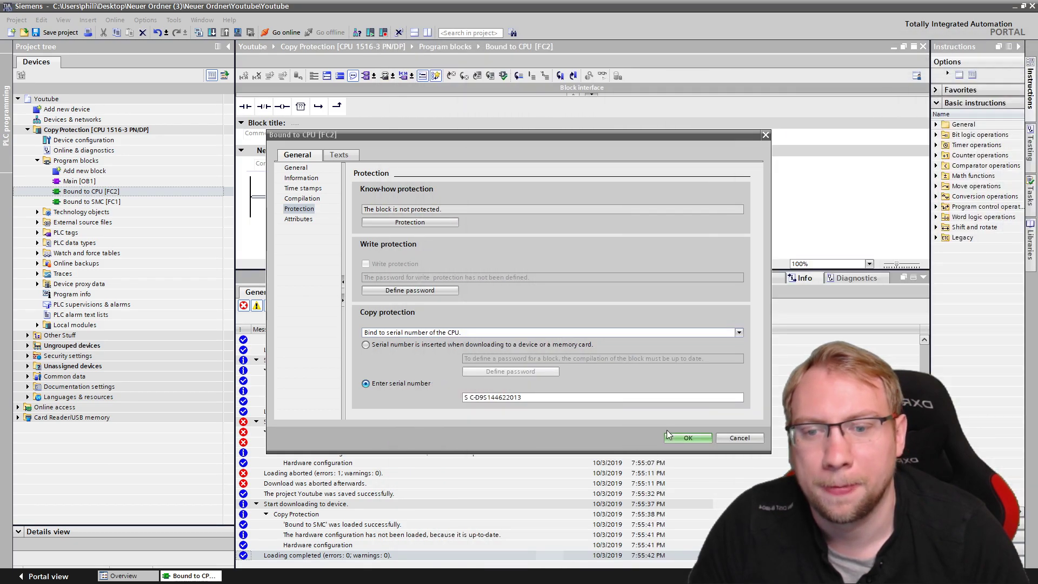
click(687, 438)
click(108, 130)
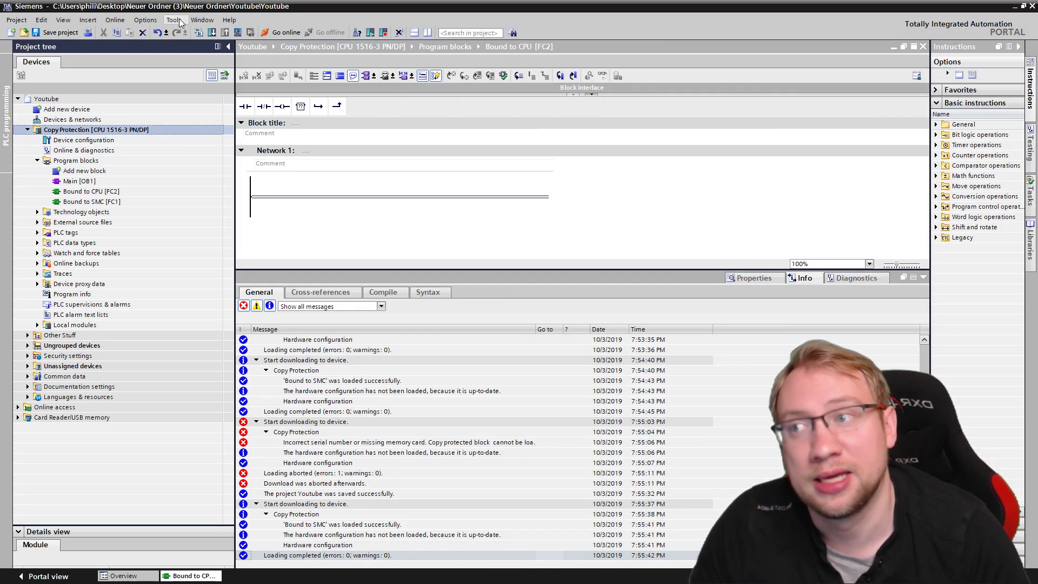
Download Bound to CPU to the CPU, completing with 0 errors and 0 warnings.
click(215, 35)
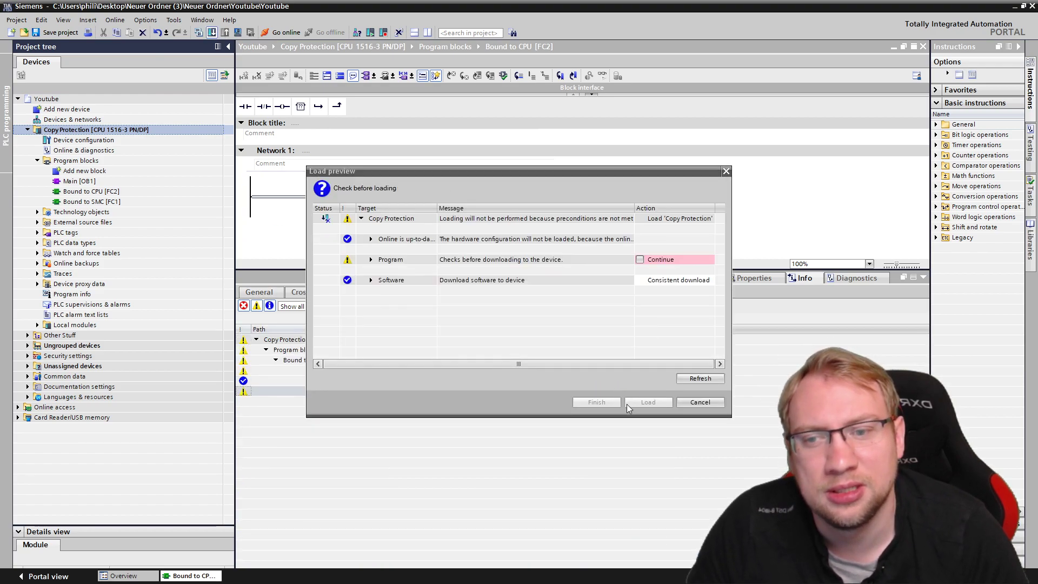
click(639, 259)
click(641, 402)
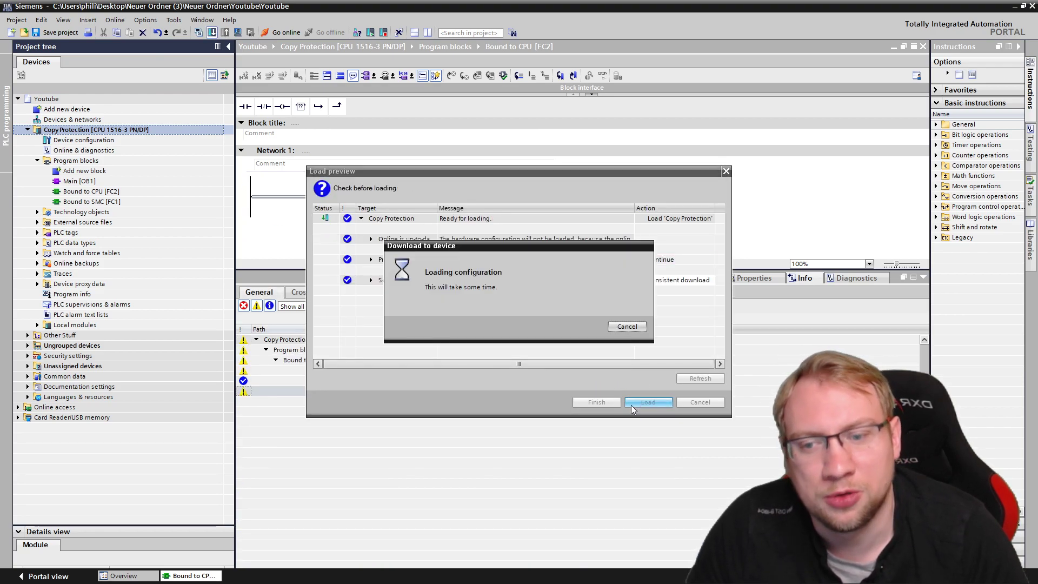
click(610, 405)
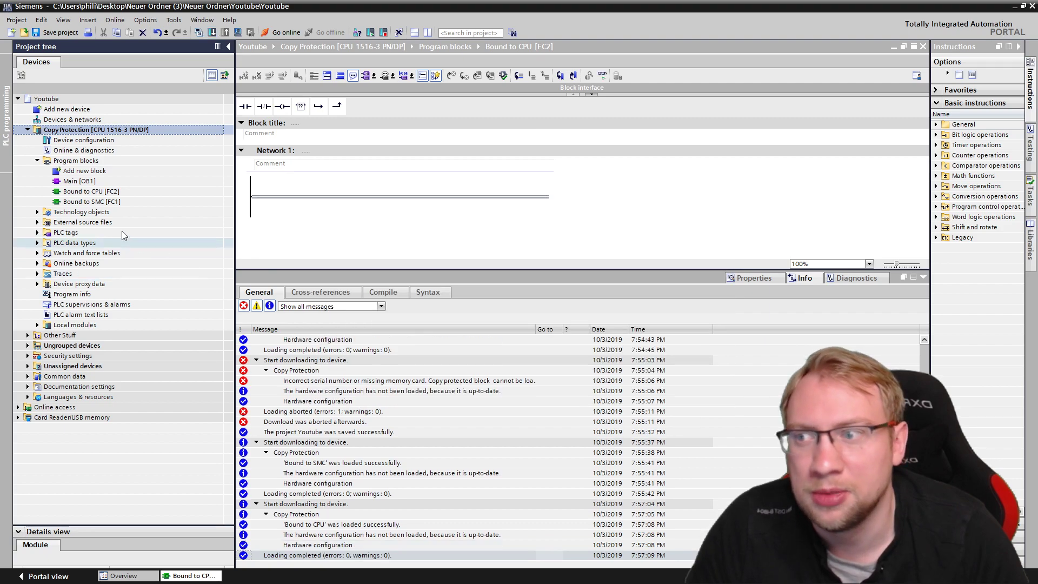
Append 'uztu7zt' to the Bound to CPU block's serial number so it no longer matches.
click(112, 191)
right_click(112, 190)
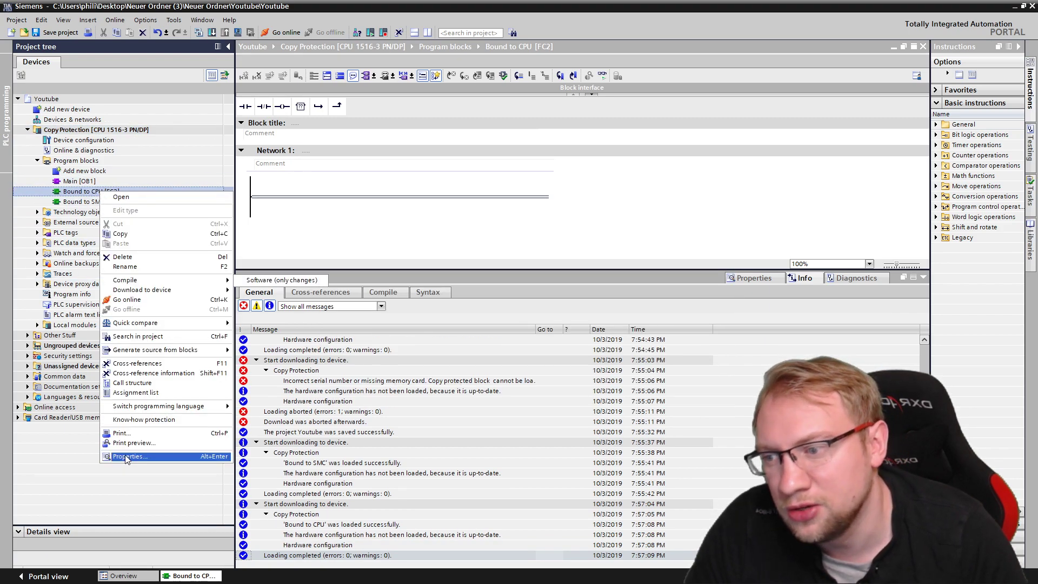
click(129, 457)
click(568, 397)
text(uztu7zt)
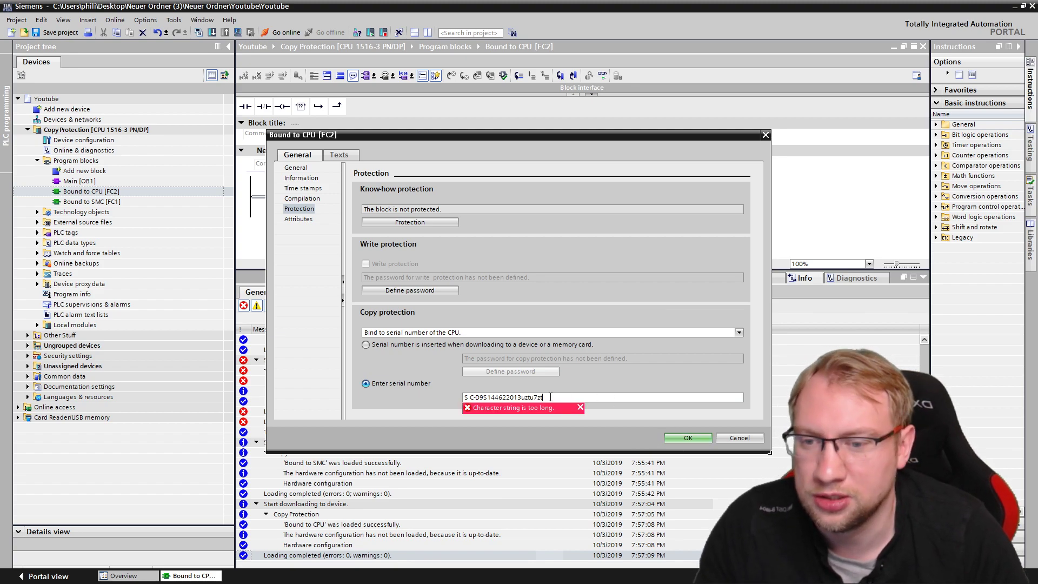
click(686, 438)
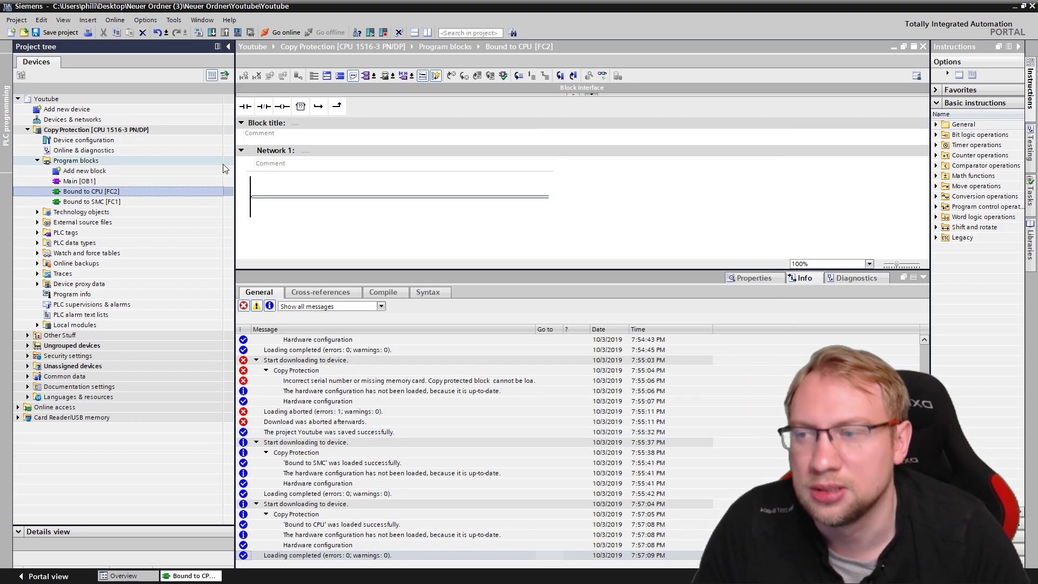
Download again, which aborts with an incorrect serial number error.
click(212, 33)
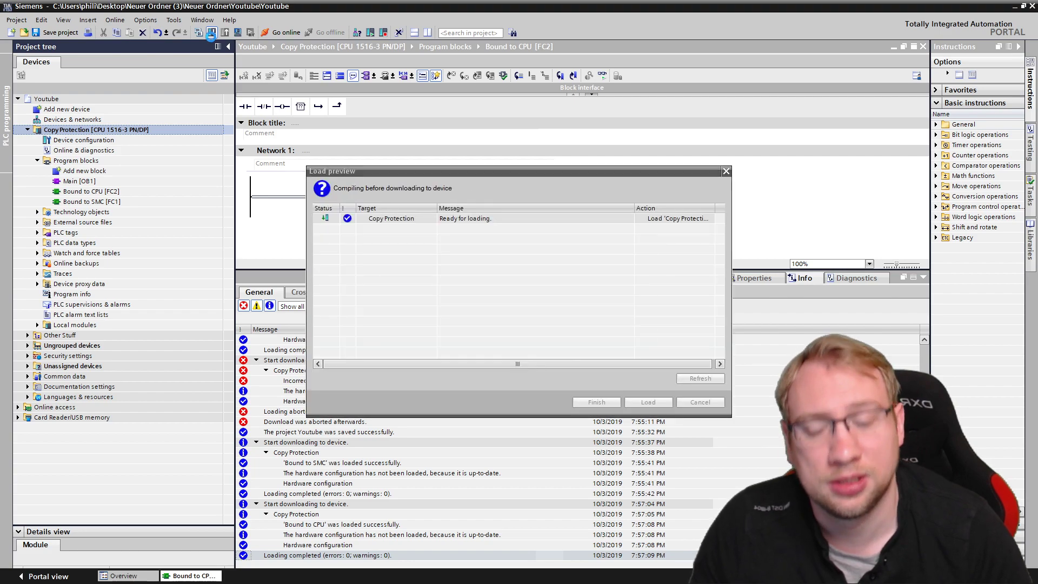
click(639, 259)
click(648, 402)
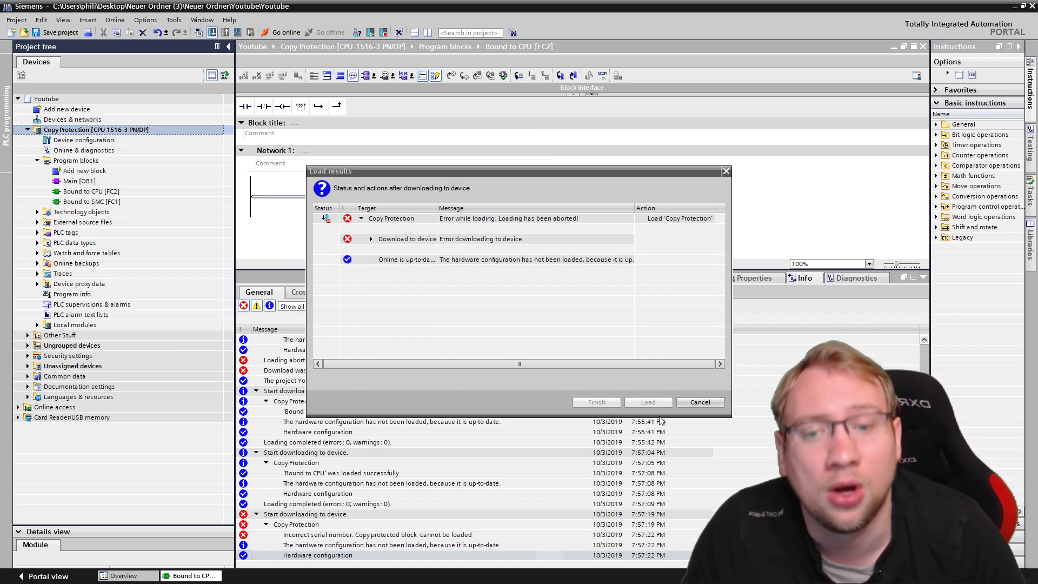
click(700, 401)
Paste the correct CPU serial back into Bound to CPU [FC2]'s protection settings.
click(94, 191)
right_click(95, 195)
click(143, 455)
drag(513, 399, 435, 390)
key(ctrl+v)
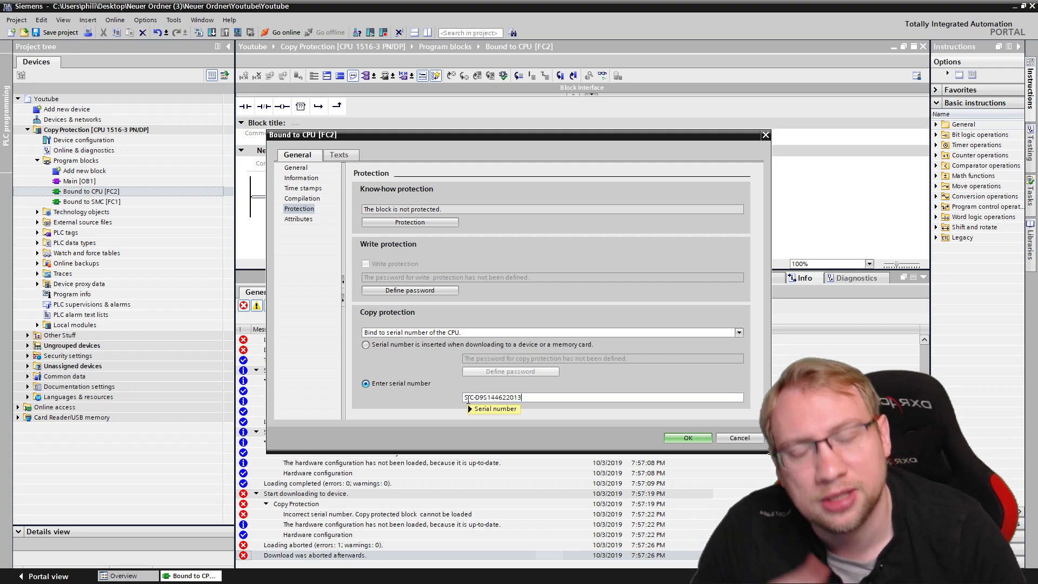
click(702, 438)
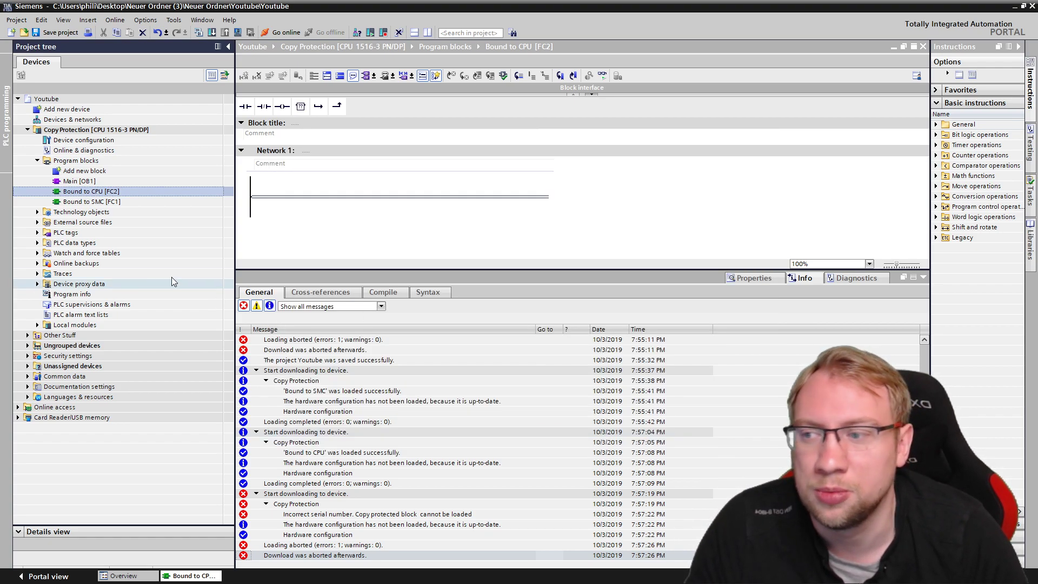
Save the Youtube project with the Copy Protection CPU selected.
click(81, 139)
click(89, 130)
key(ctrl+s)
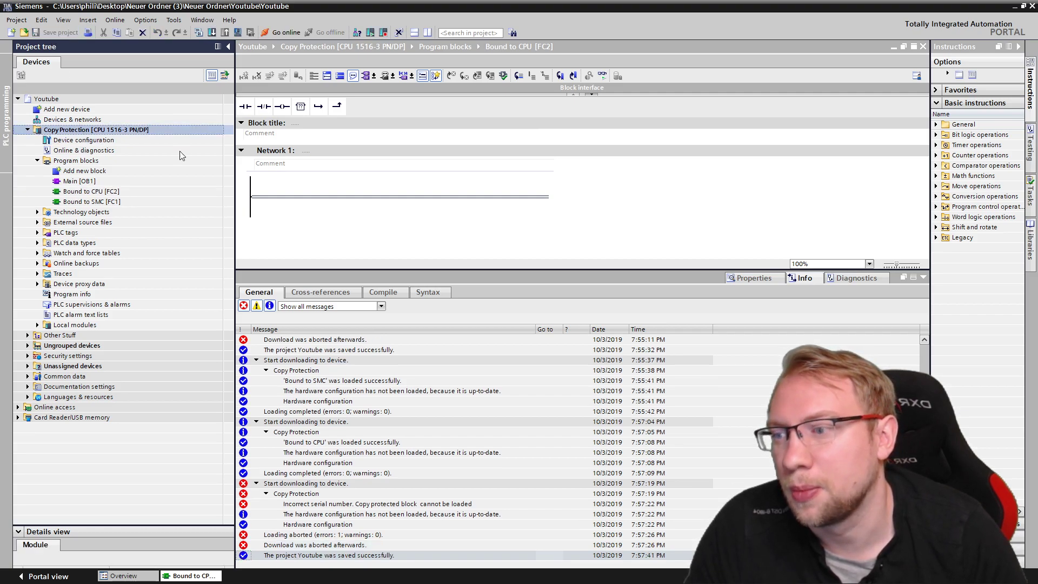
Compare the CPU label and memory card photos, then close both.
key(alt+Tab)
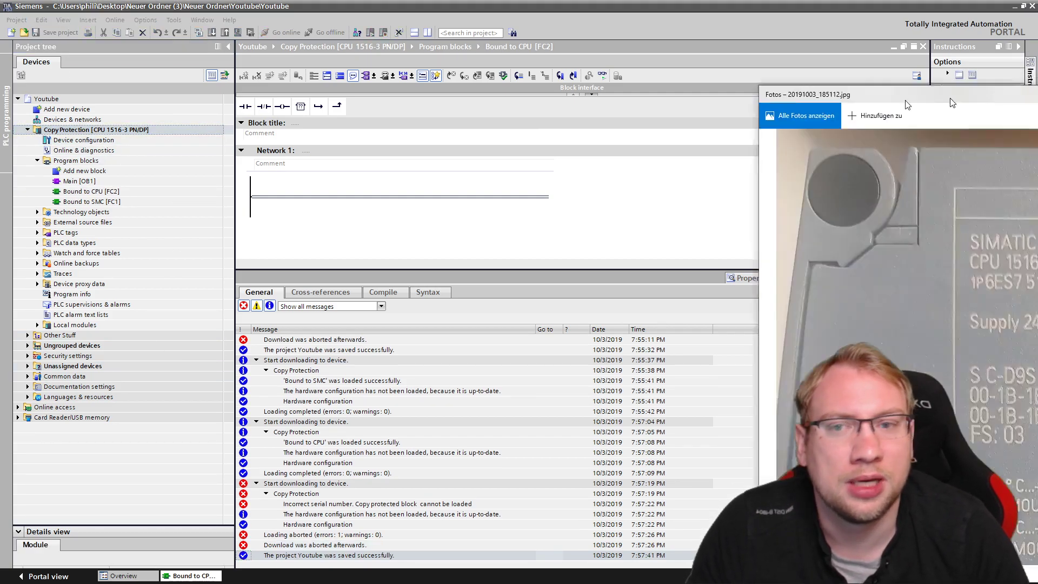
scroll(574, 284, down, 3)
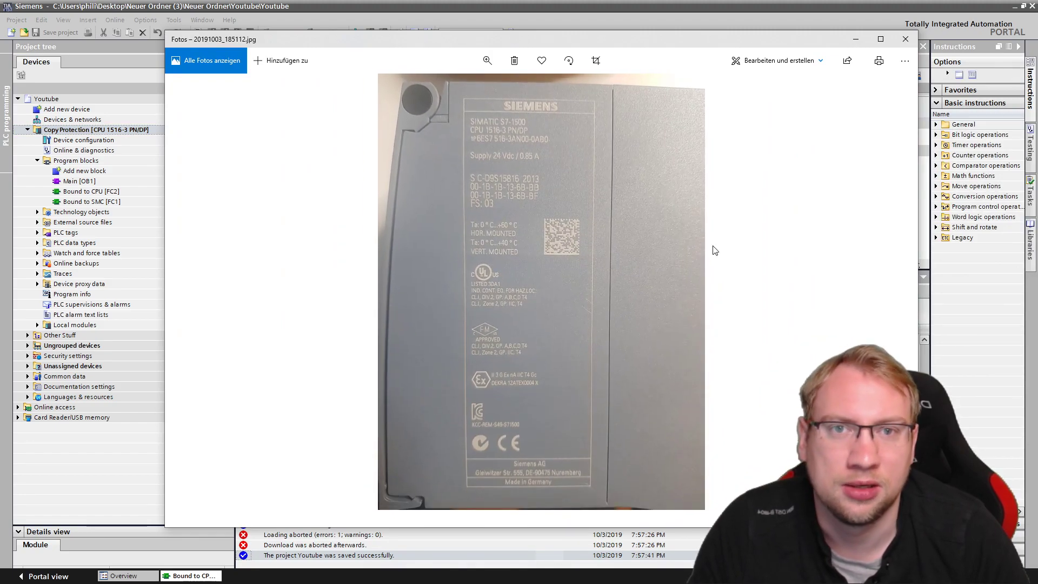
key(alt+Tab)
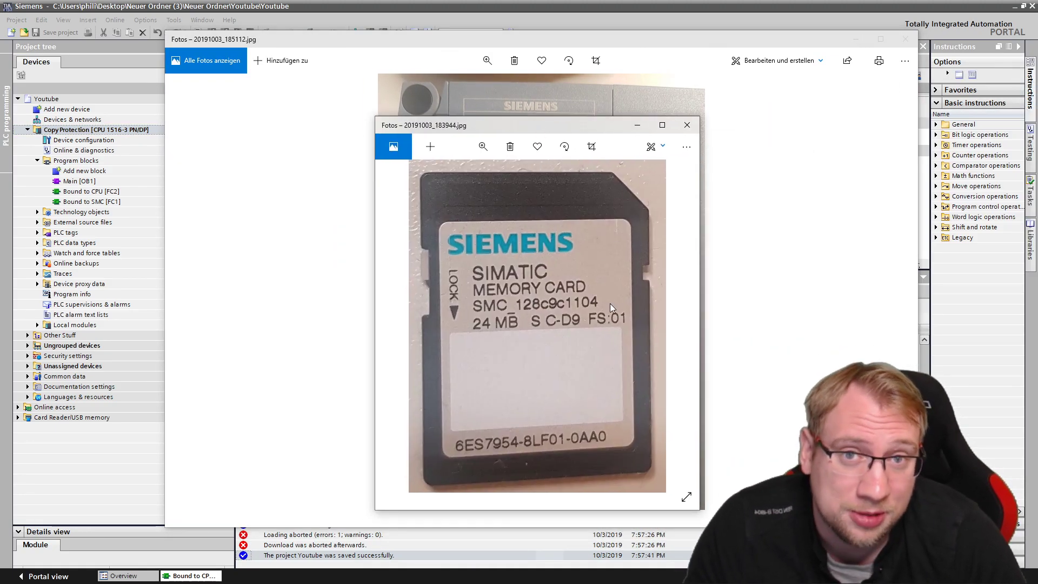
key(alt+Tab)
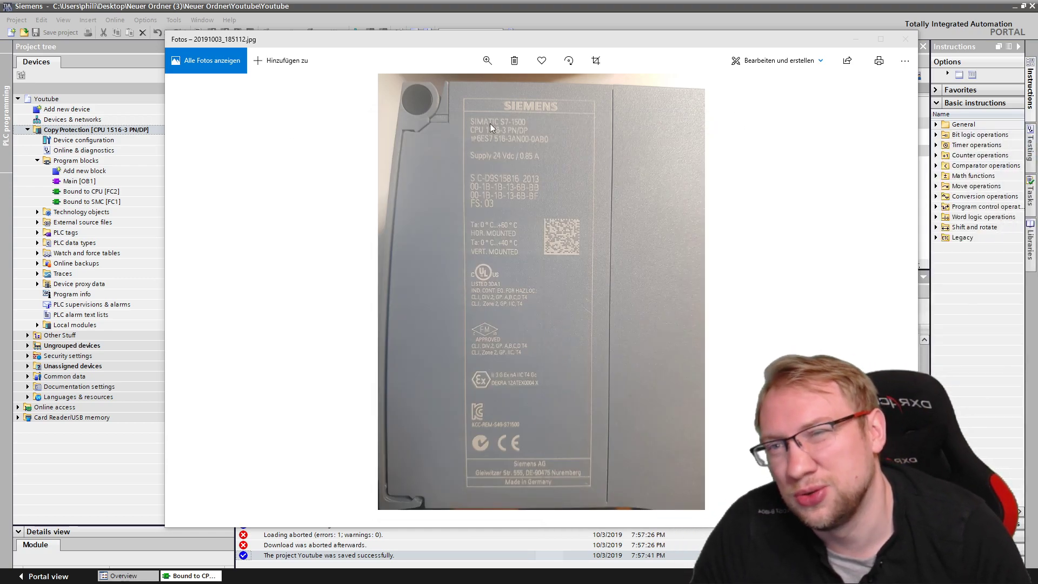
key(alt+Tab)
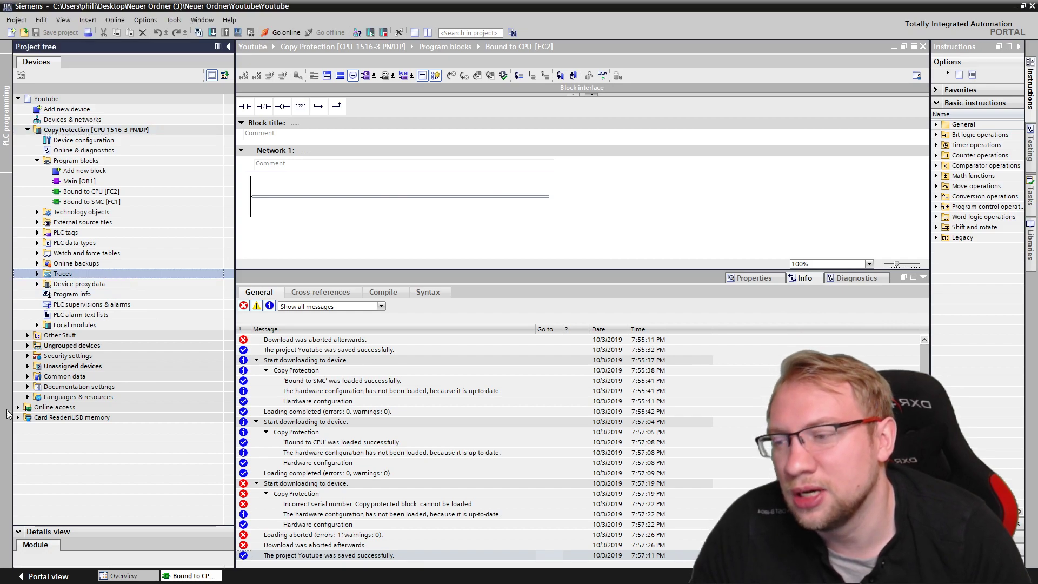
Open online diagnostics for the CPU at 192.168.0.101 and read its serial S C-D9S144622013.
click(19, 408)
click(29, 438)
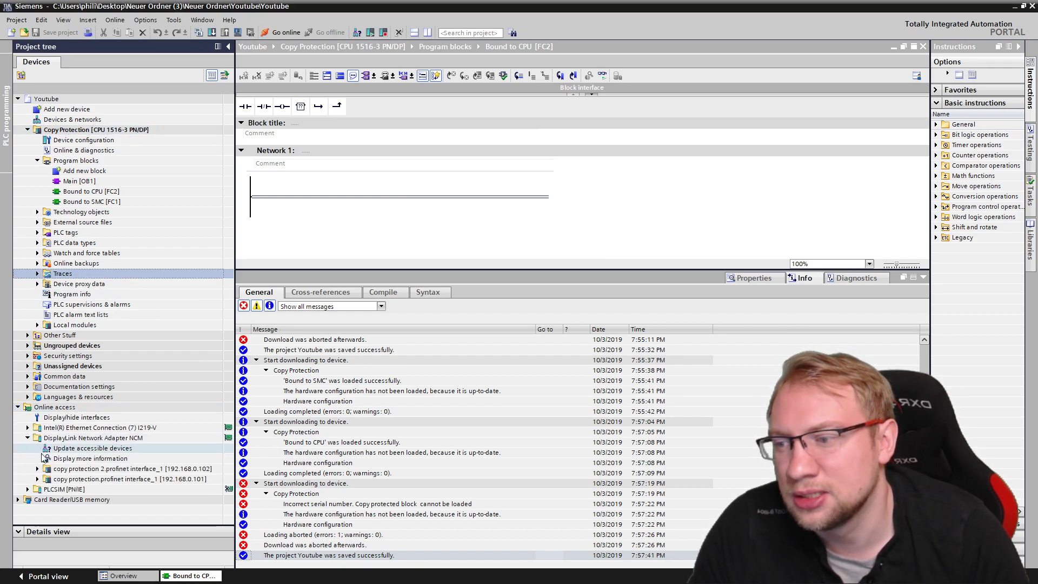
click(38, 479)
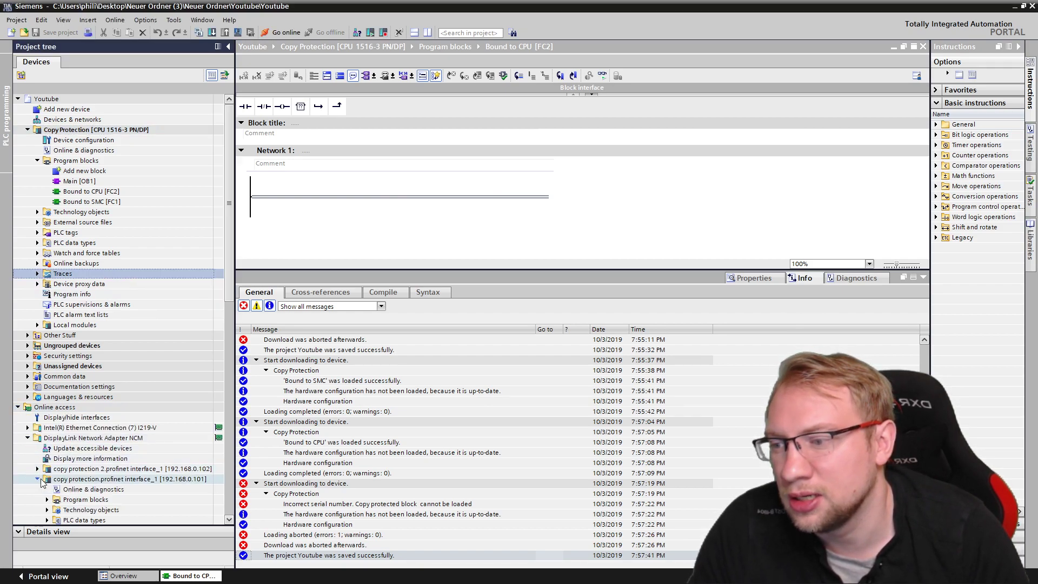
double_click(92, 490)
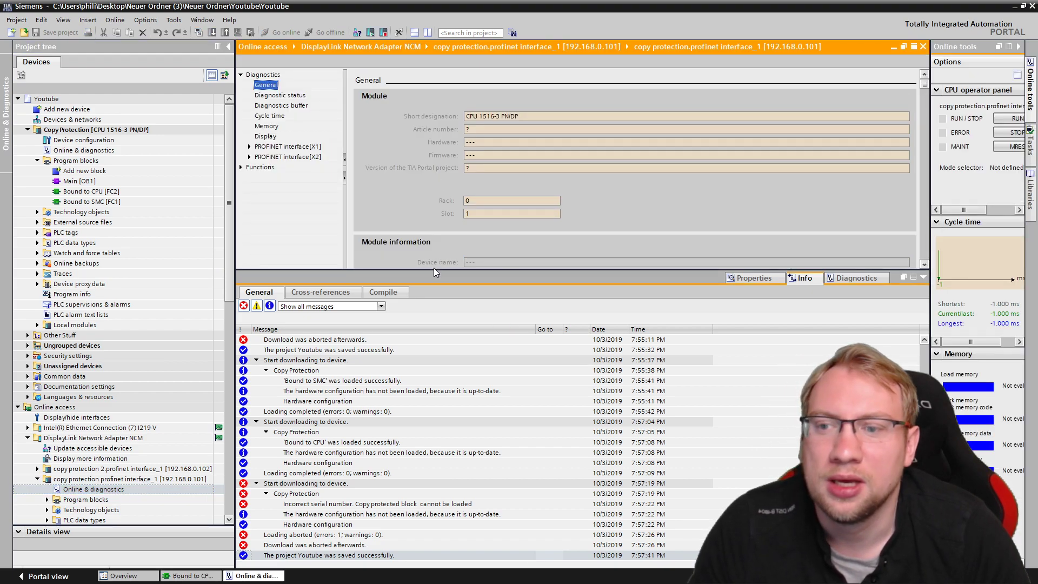
drag(433, 268, 432, 505)
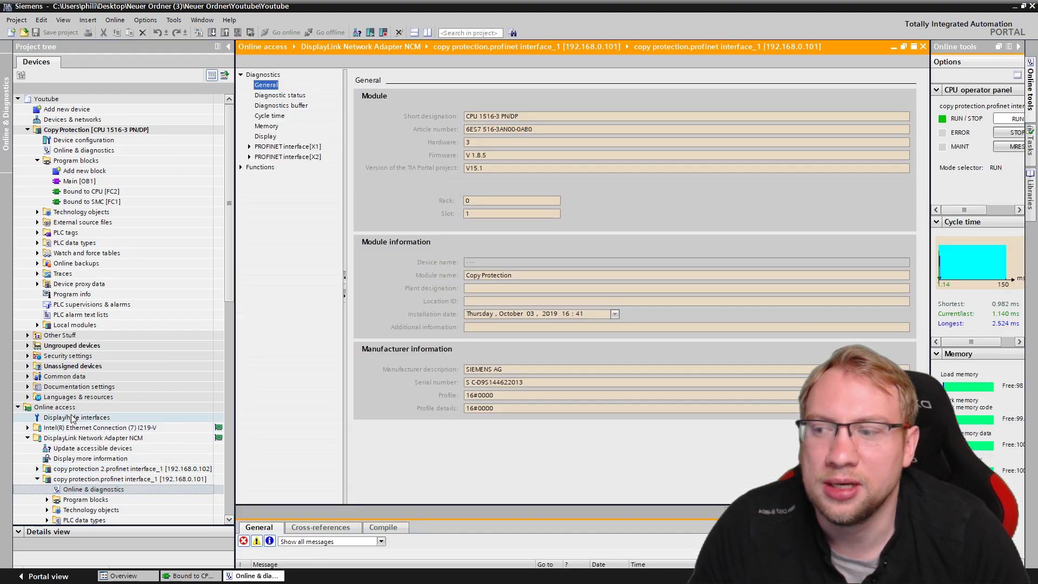
click(92, 489)
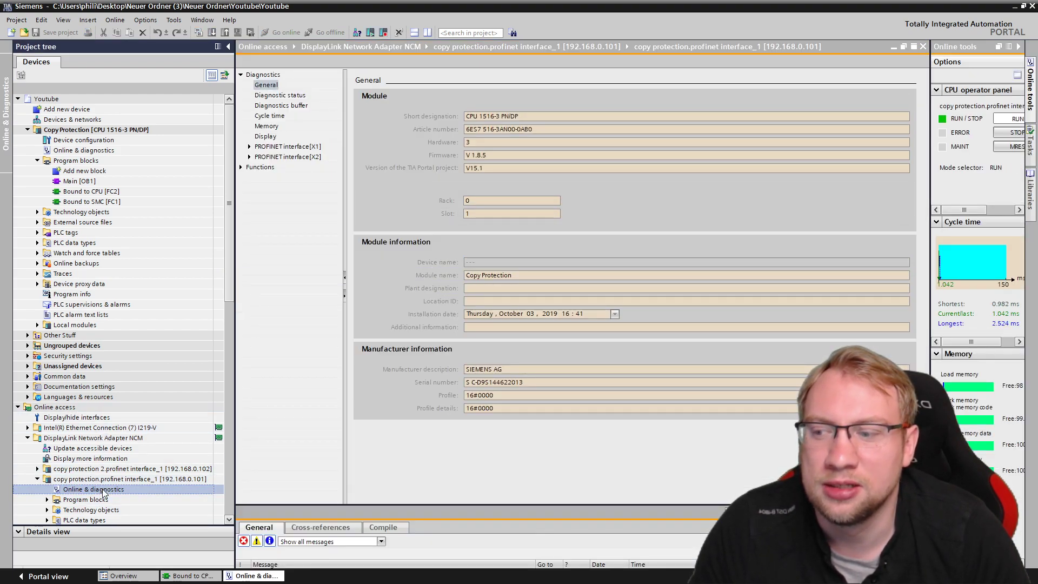
triple_click(526, 383)
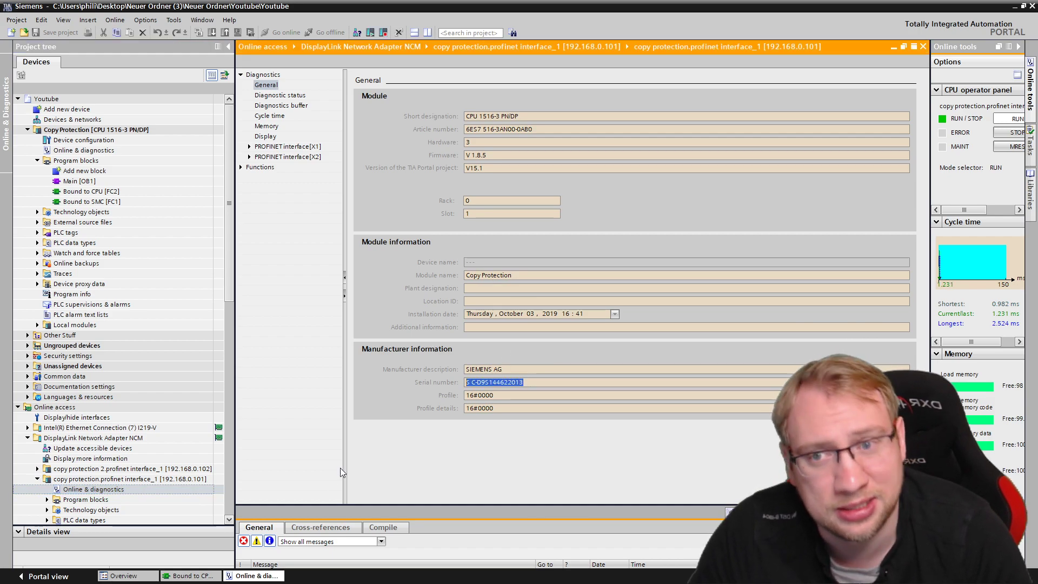
click(113, 131)
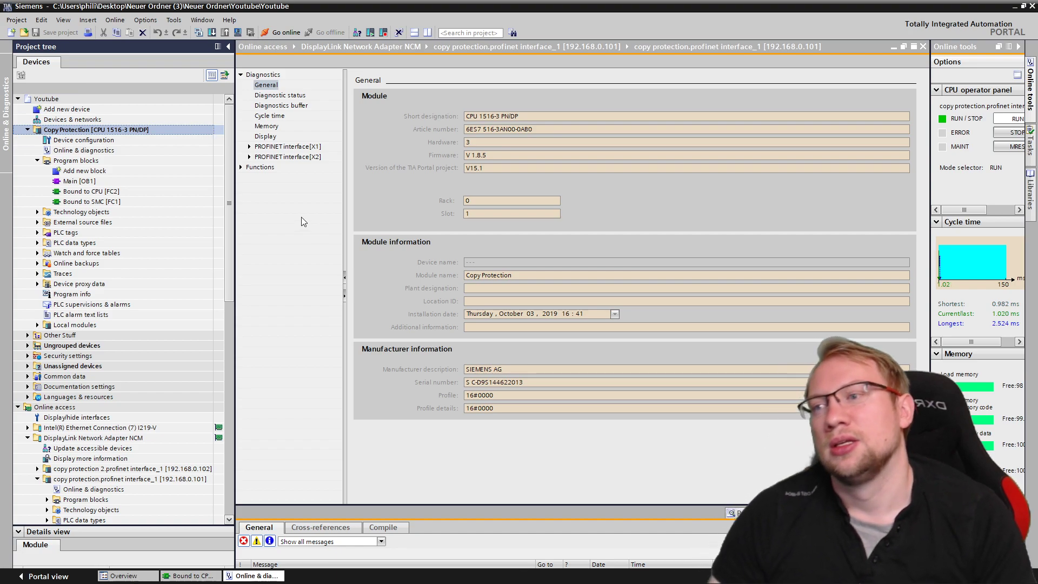
click(99, 203)
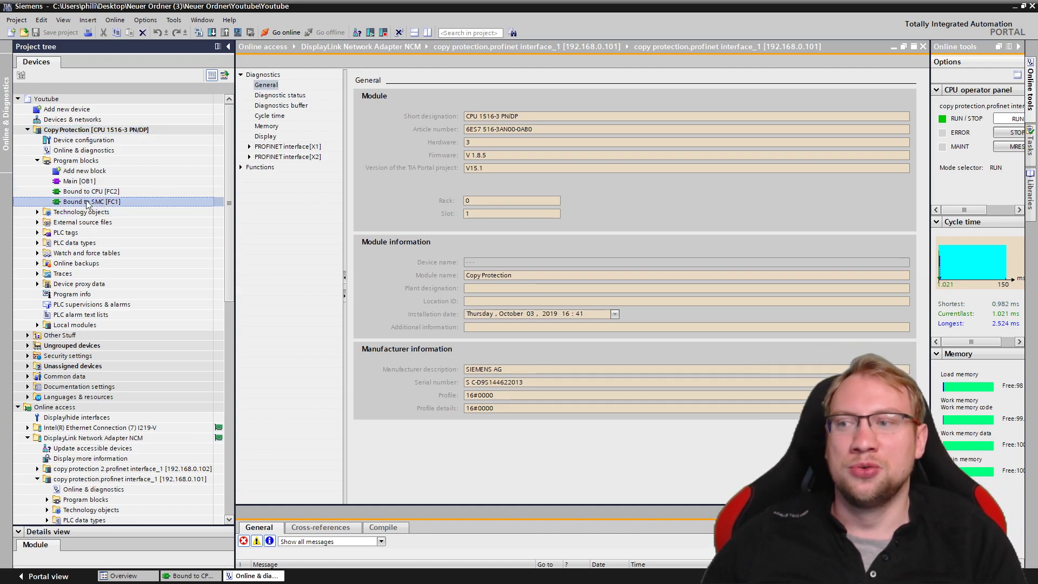
click(99, 193)
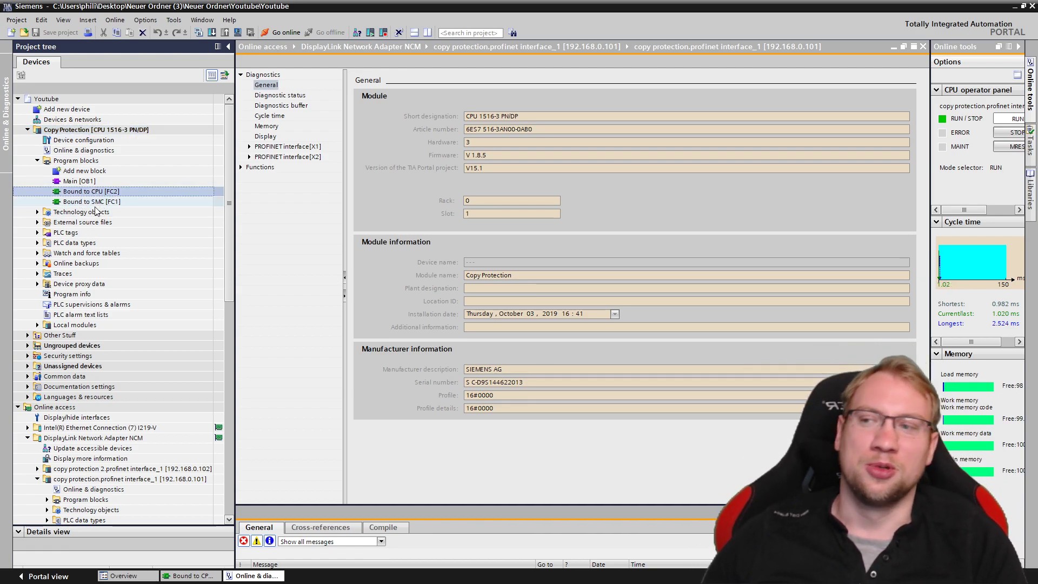
click(95, 203)
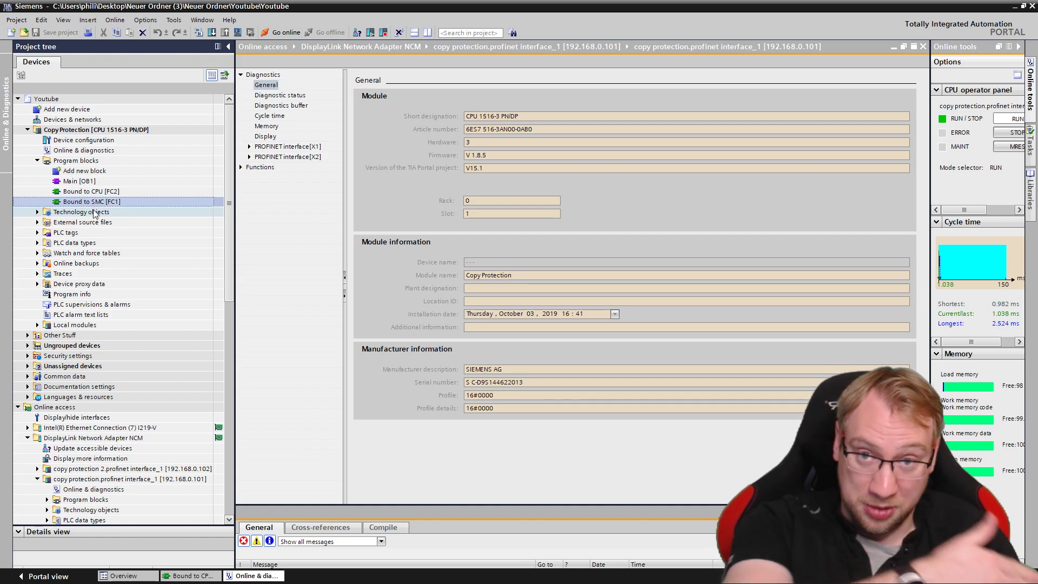
click(97, 193)
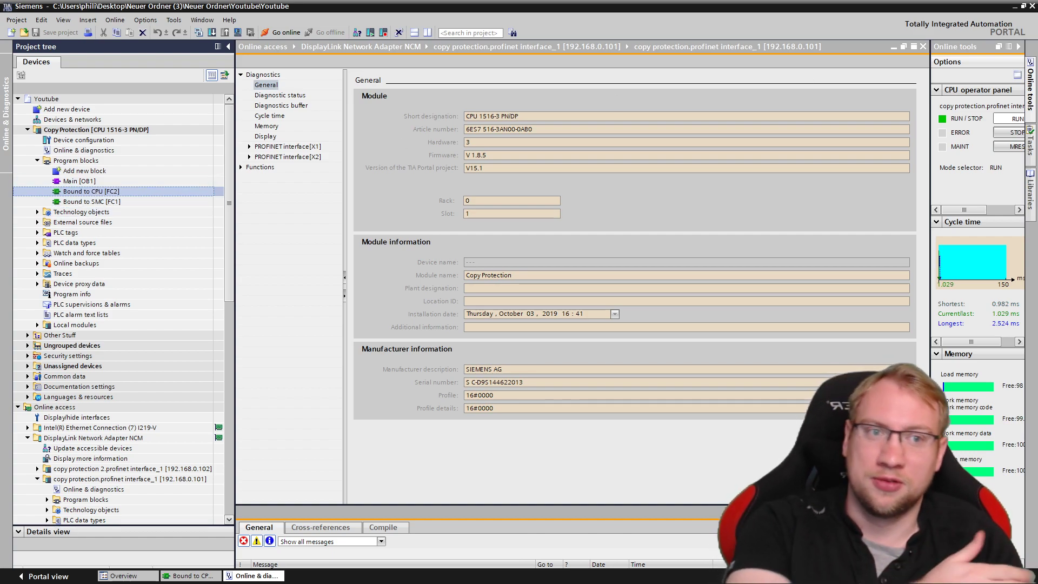
drag(1035, 90, 617, 71)
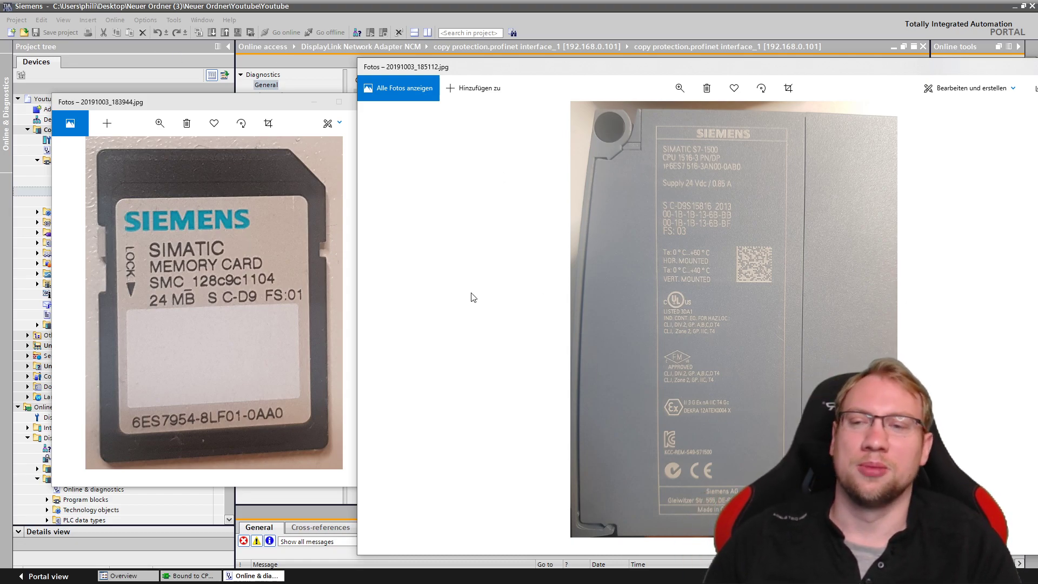
key(alt+F4)
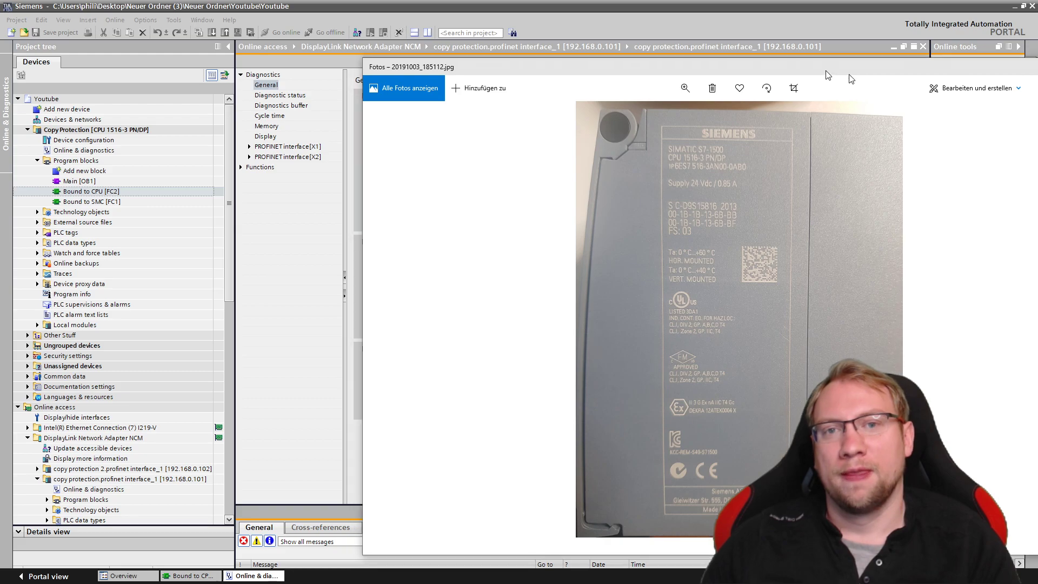
key(alt+F4)
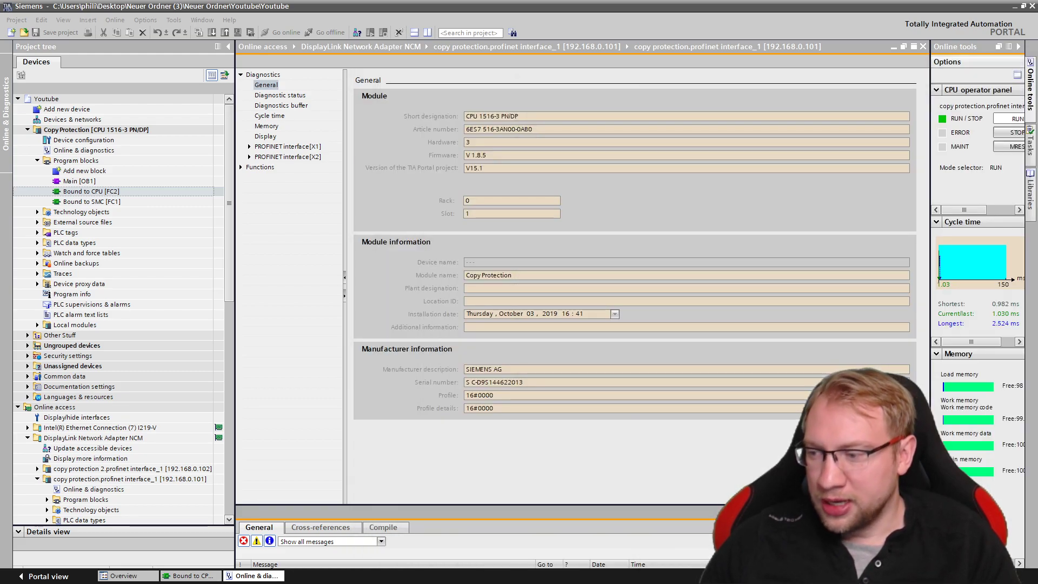